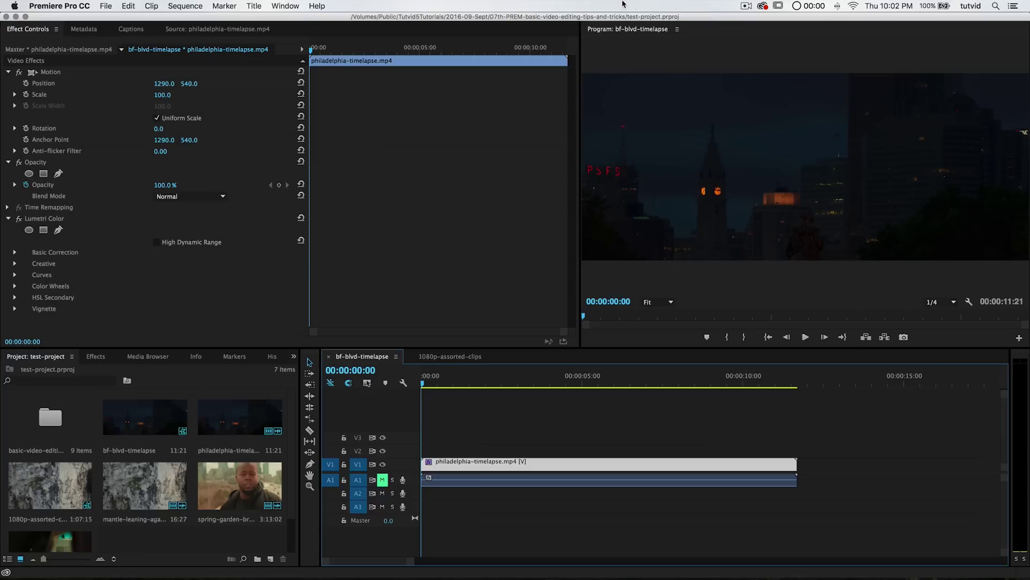
# Review the footage in the 1080p-assorted-clips sequence by scrubbing through the wall, bridge and trolley clips
pyautogui.click(461, 357)
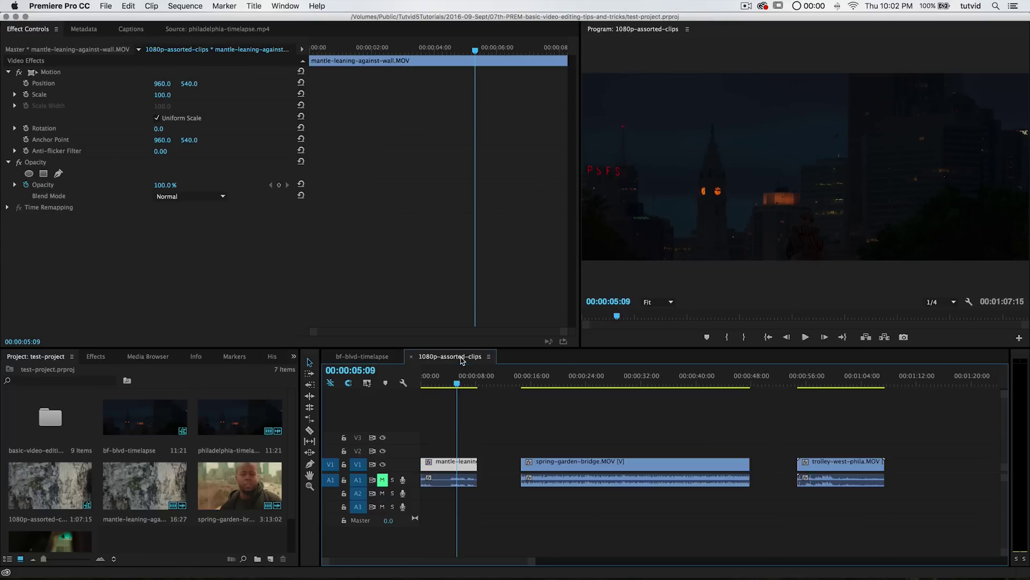
pyautogui.moveTo(457, 385)
pyautogui.mouseDown()
pyautogui.moveTo(444, 385)
pyautogui.moveTo(464, 391)
pyautogui.mouseUp()
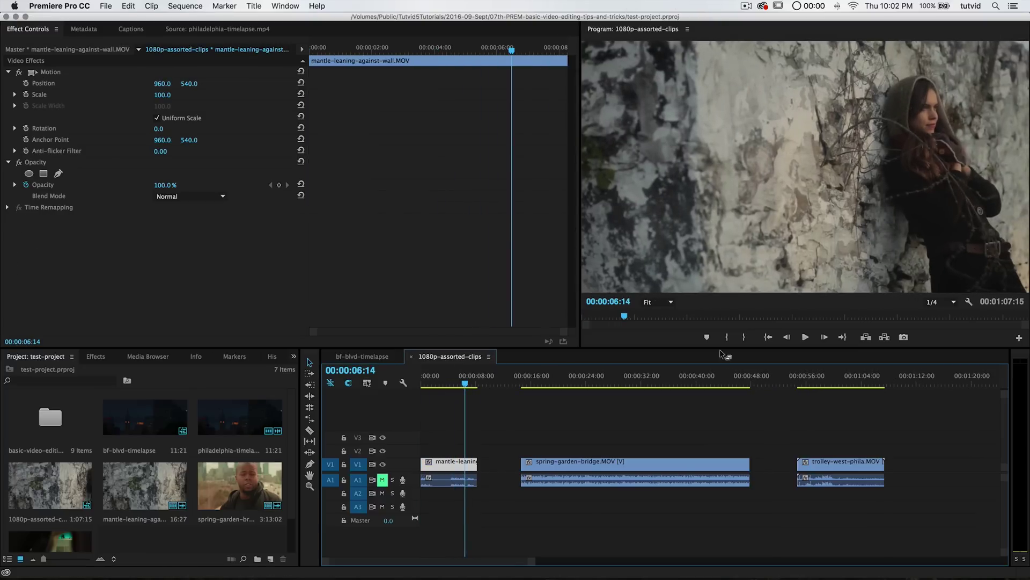
pyautogui.click(561, 385)
pyautogui.moveTo(561, 385); pyautogui.dragTo(616, 385)
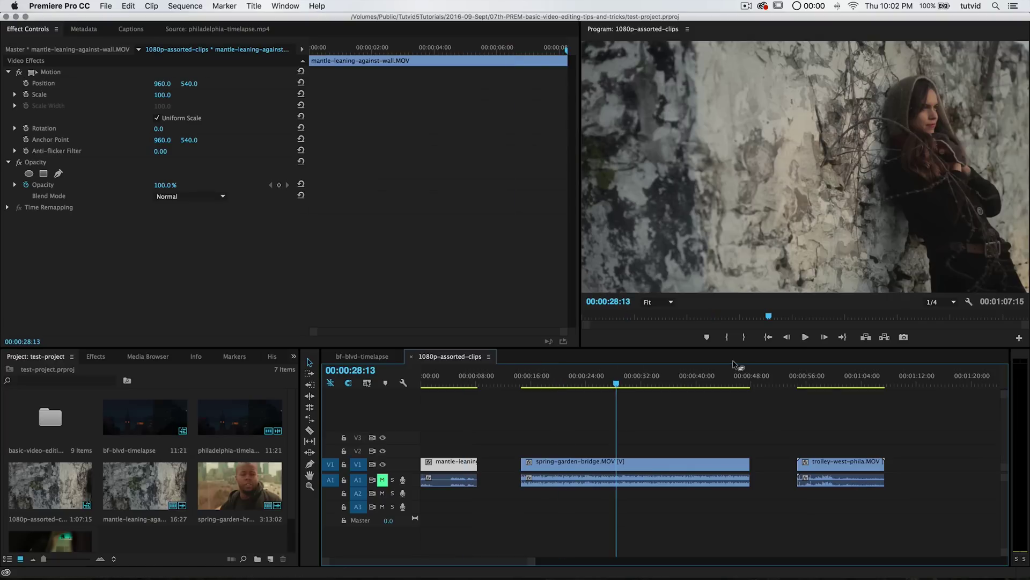
pyautogui.click(831, 384)
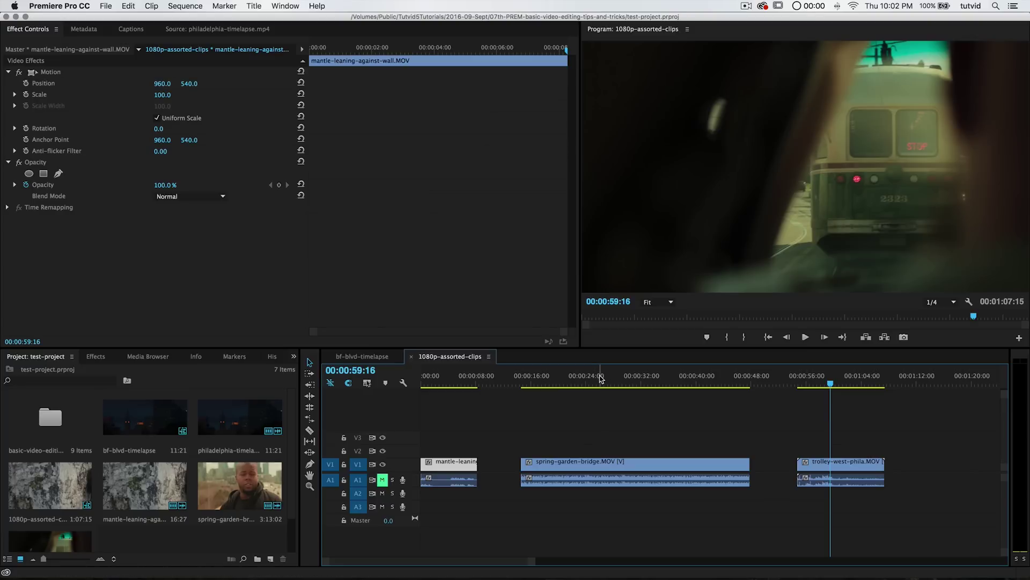
pyautogui.moveTo(602, 379); pyautogui.dragTo(605, 379)
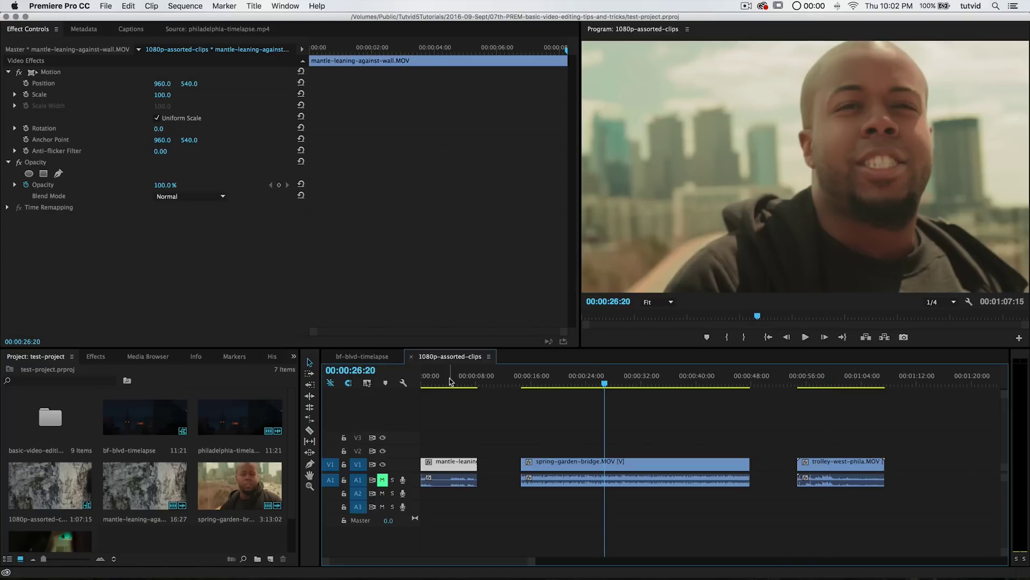
pyautogui.click(449, 380)
# Return to the bf-blvd-timelapse sequence, place the playhead at 00:00:06:11 and switch to the Color workspace
pyautogui.click(382, 357)
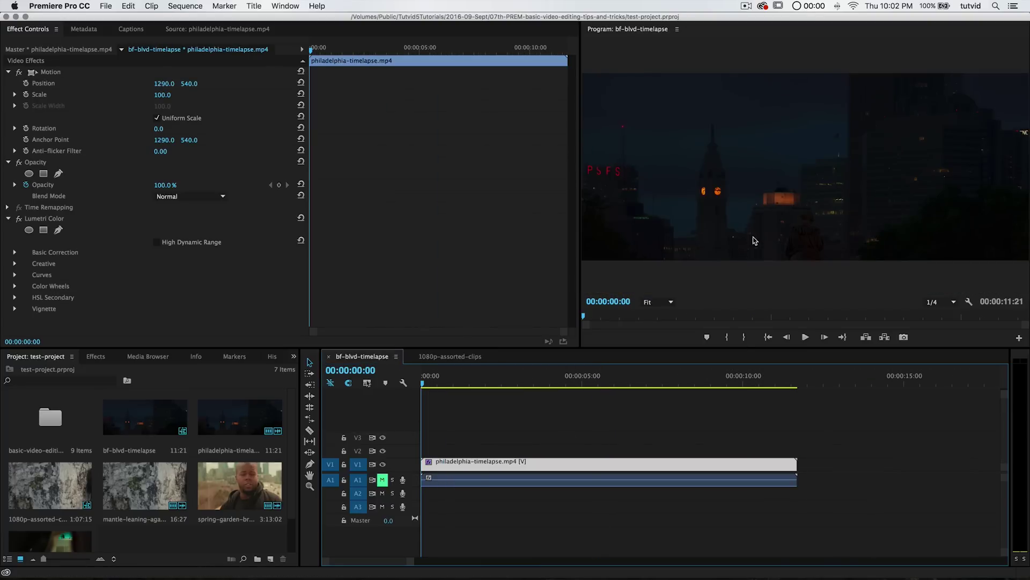
pyautogui.moveTo(449, 380); pyautogui.dragTo(629, 414)
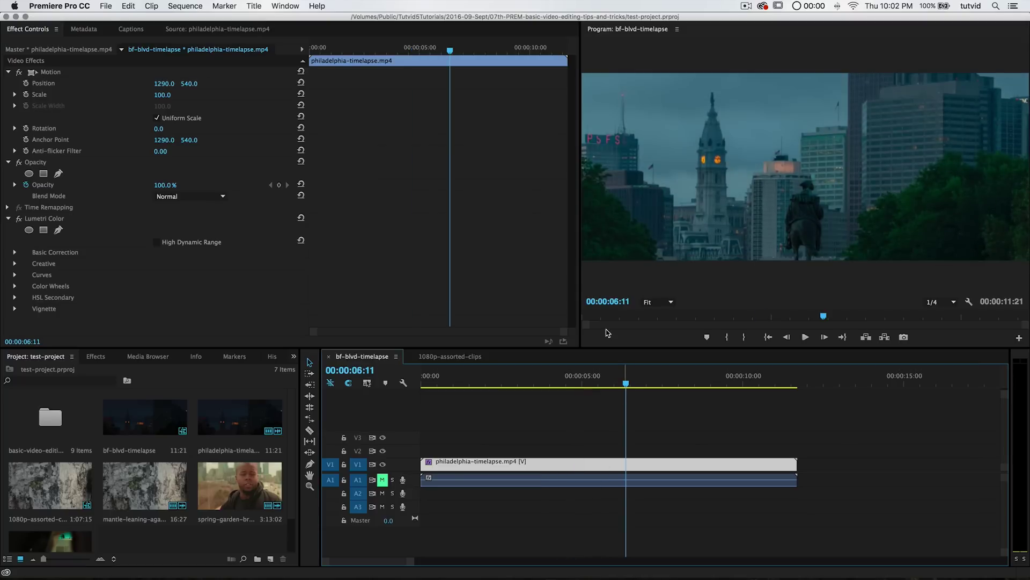
pyautogui.click(286, 6)
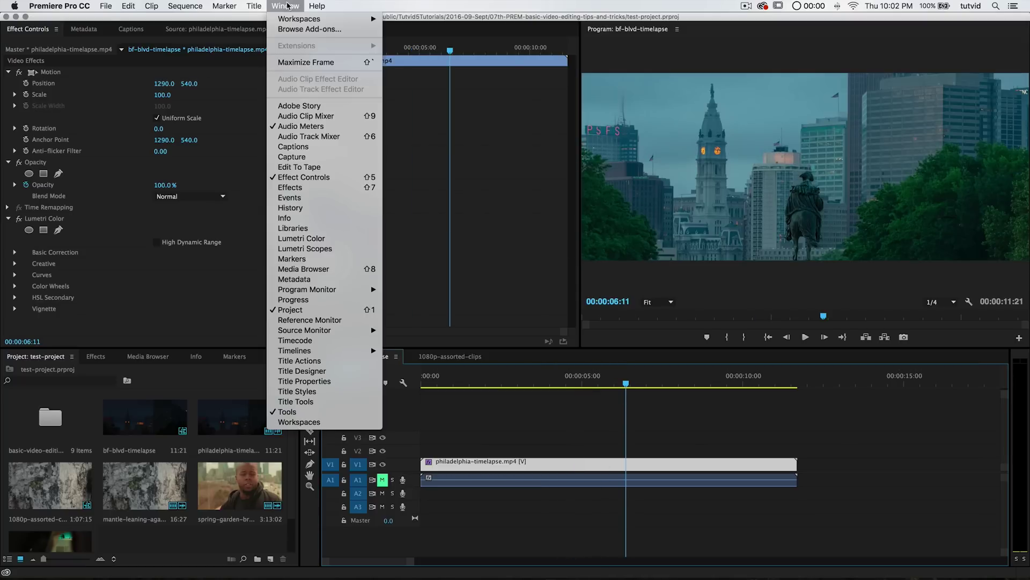
pyautogui.moveTo(300, 20)
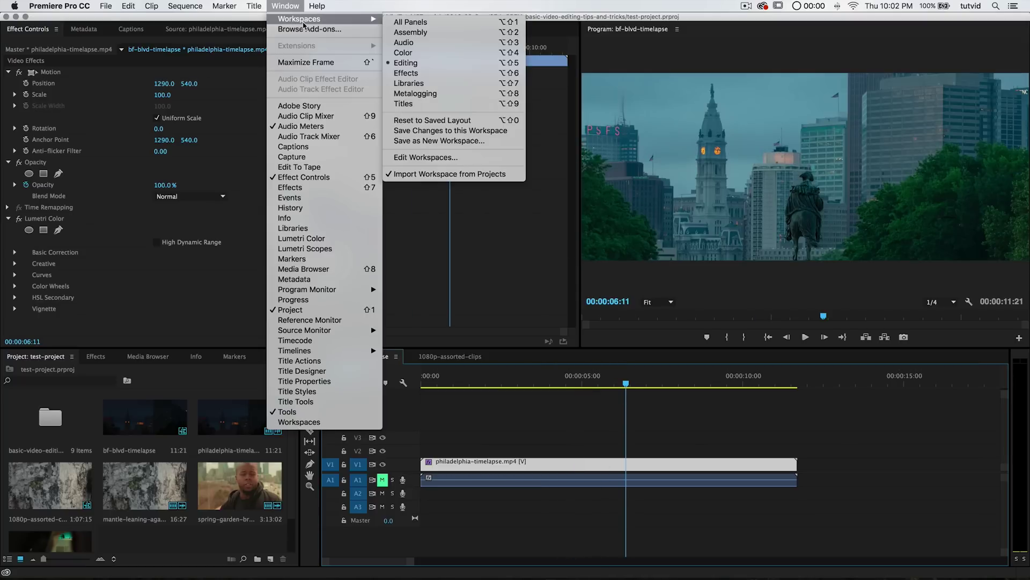
pyautogui.click(441, 53)
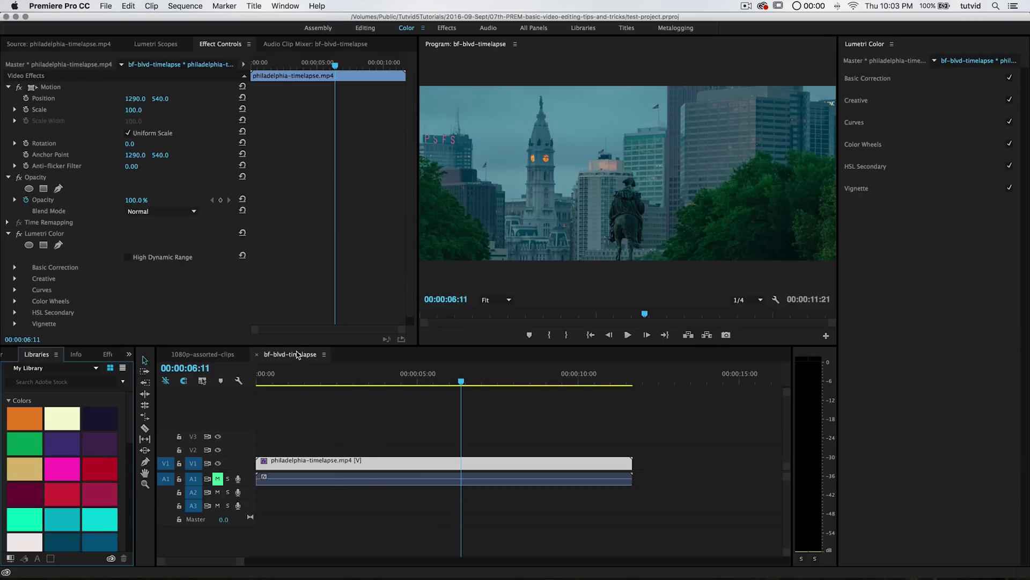
# Delete the existing Lumetri Color effect from the philadelphia-timelapse.mp4 clip on V1
pyautogui.click(325, 463)
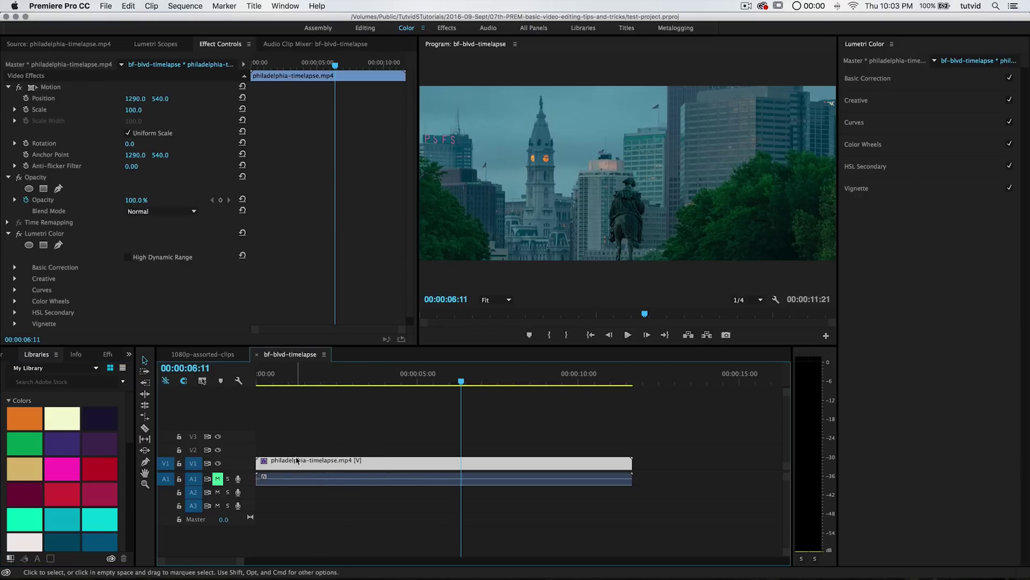
pyautogui.click(71, 236)
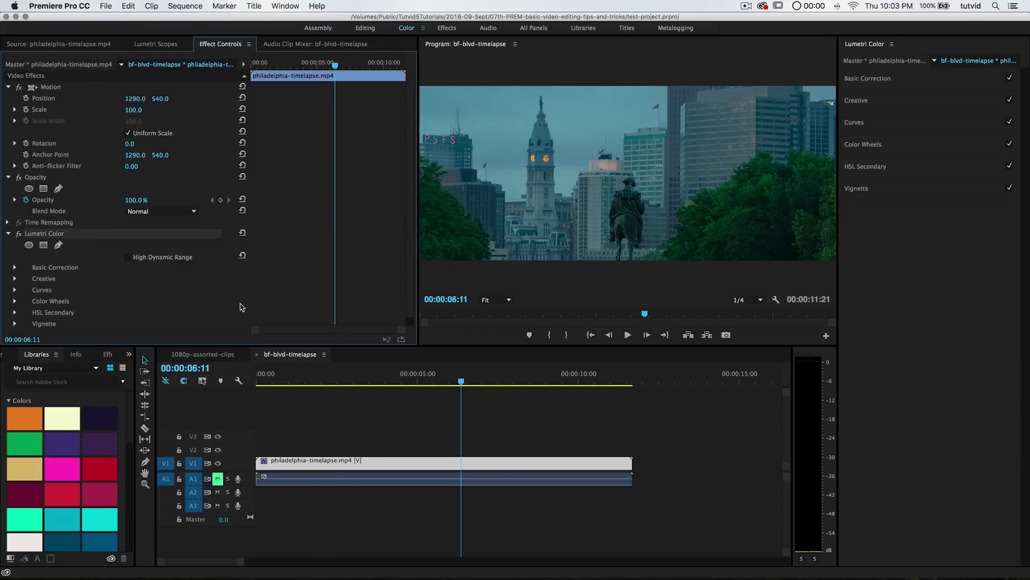
pyautogui.press('Delete')
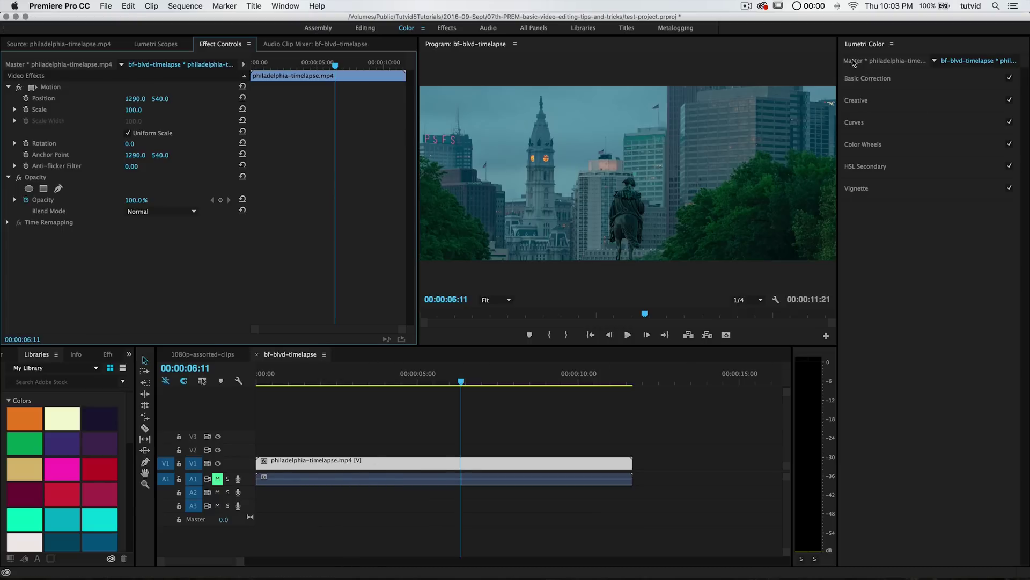
# Switch the Lumetri Color target to the philadelphia-timelapse master clip and back to the clip in the bf-blvd-timelapse sequence
pyautogui.click(878, 61)
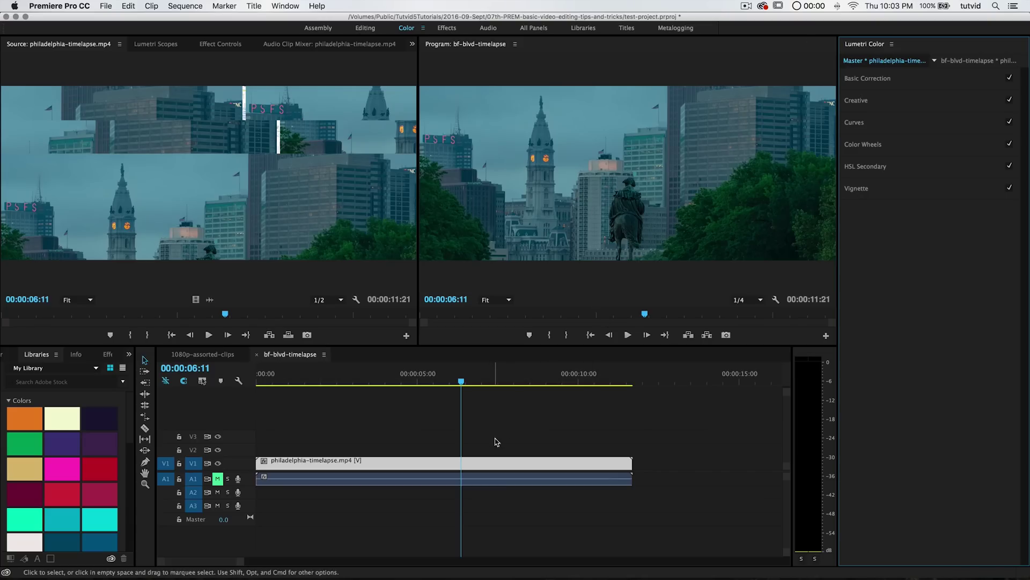
pyautogui.click(965, 61)
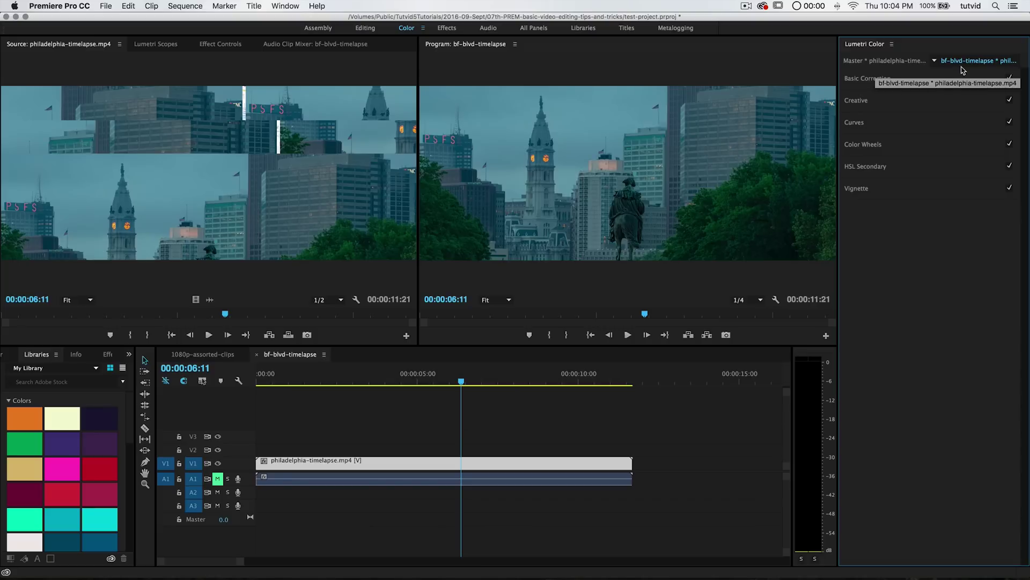
pyautogui.click(307, 363)
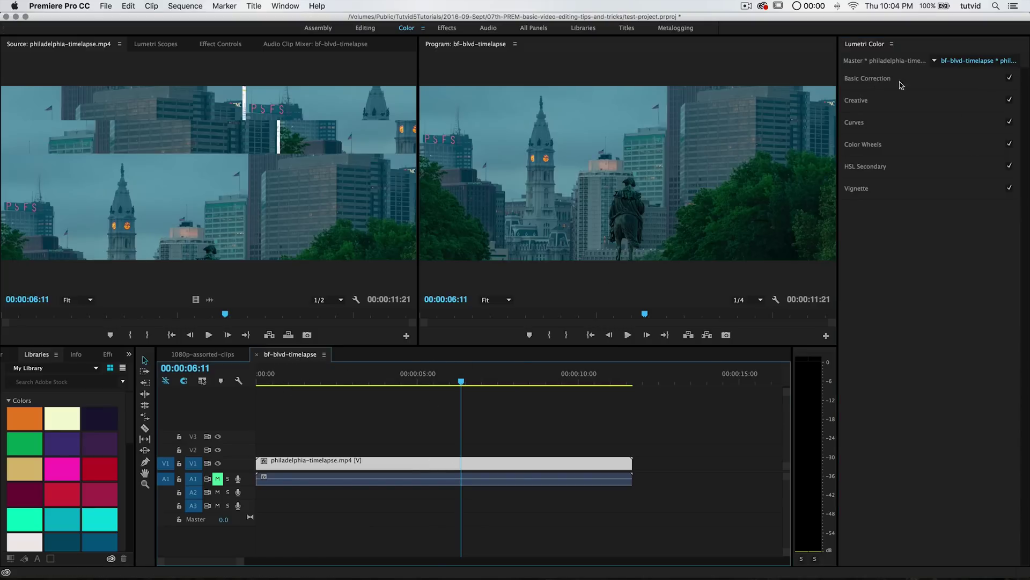
# Display the Lumetri Scopes for the current timelapse frame
pyautogui.click(160, 44)
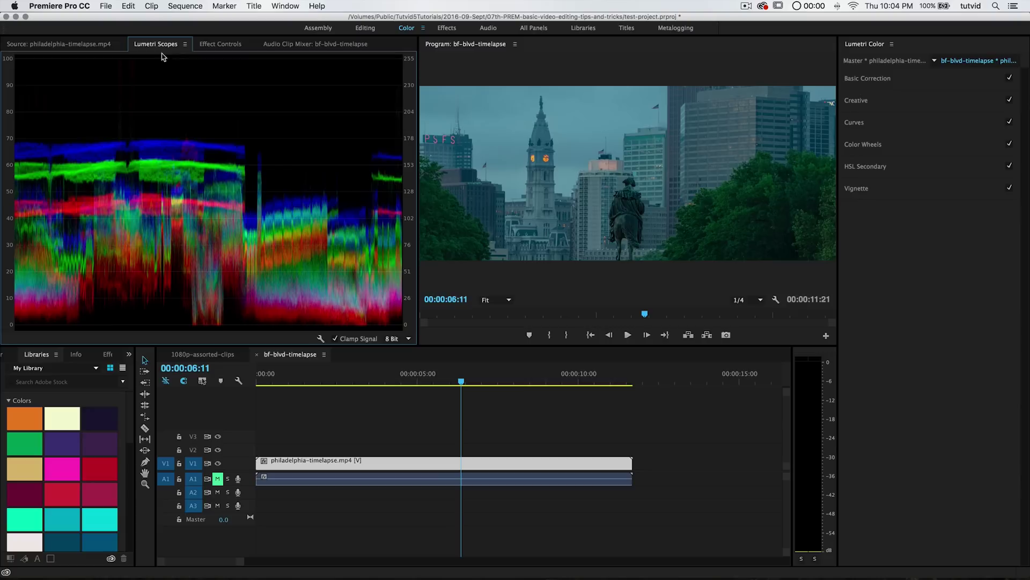
pyautogui.click(284, 6)
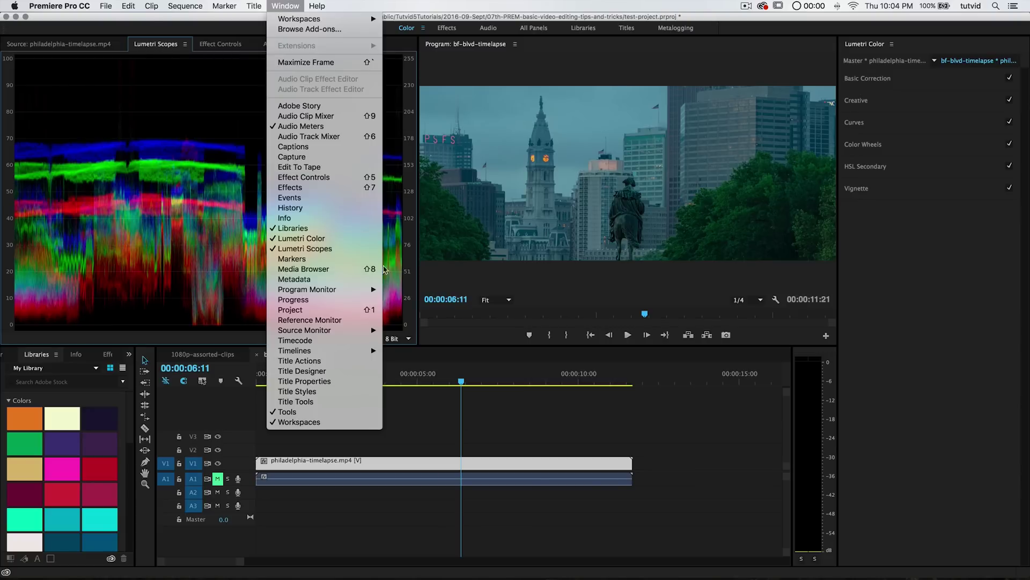
pyautogui.click(150, 168)
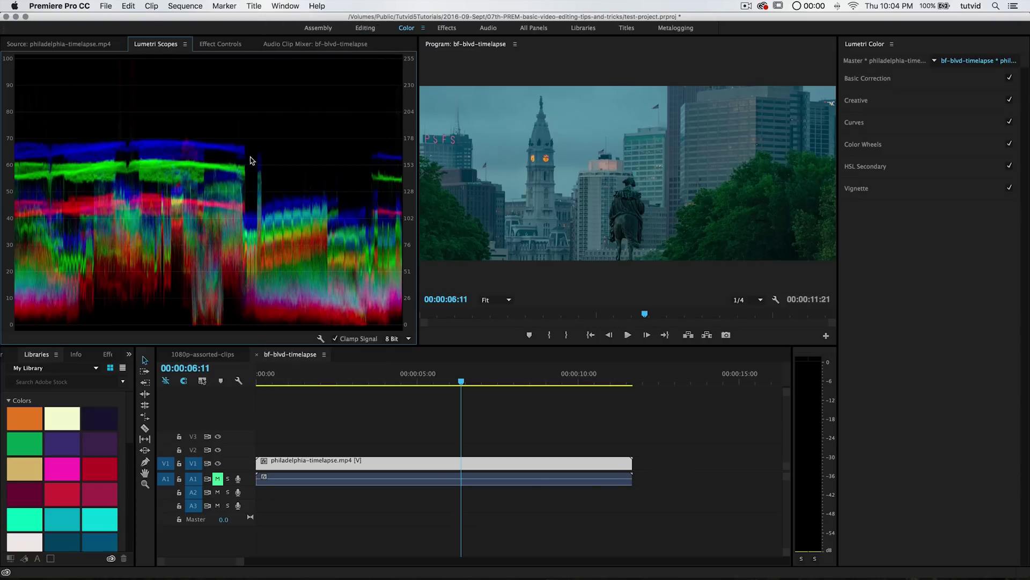
# Add the Histogram and the Vectorscope YUV alongside the RGB waveform in the Lumetri Scopes
pyautogui.rightClick(236, 188)
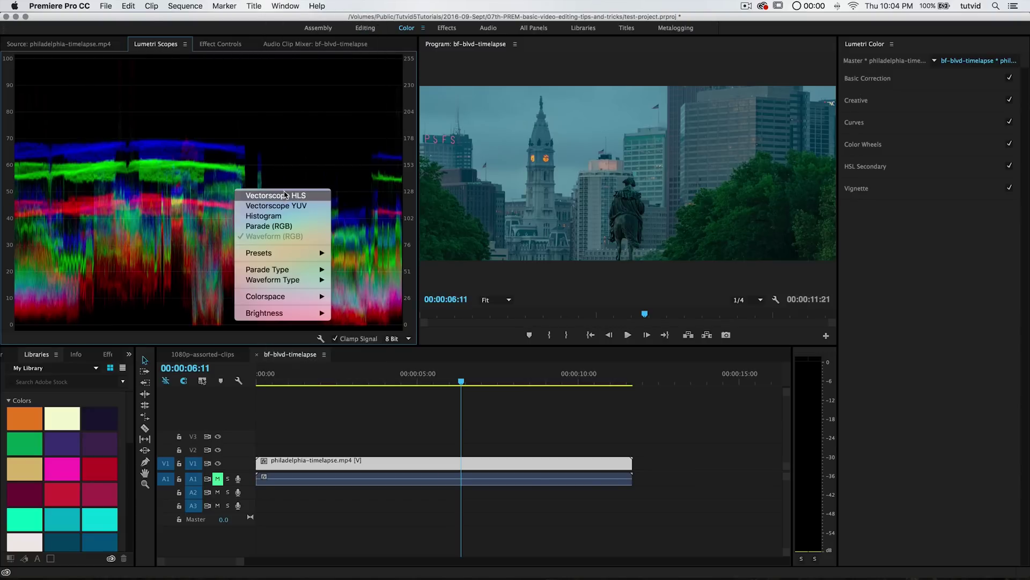
pyautogui.click(270, 220)
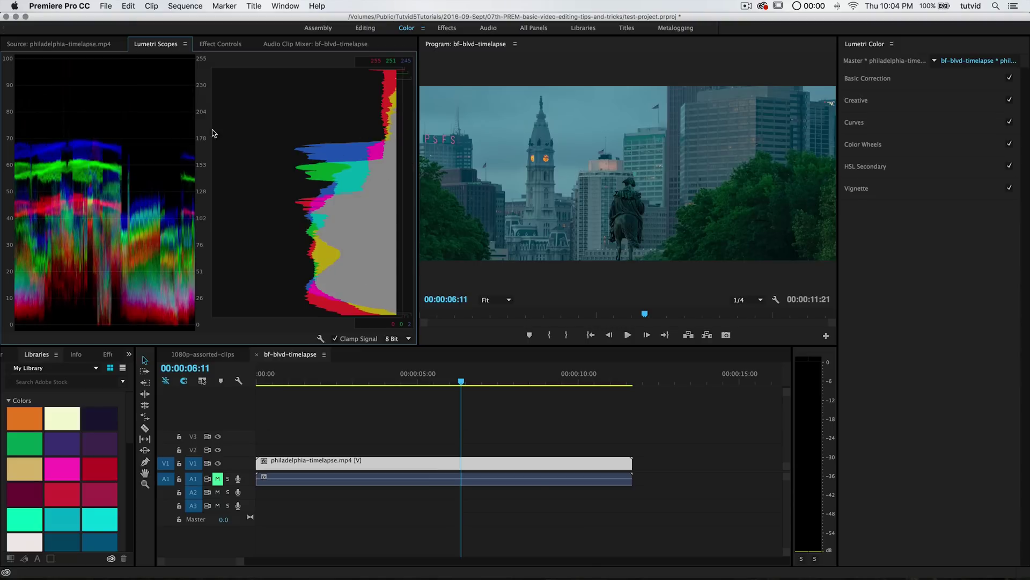
pyautogui.rightClick(239, 163)
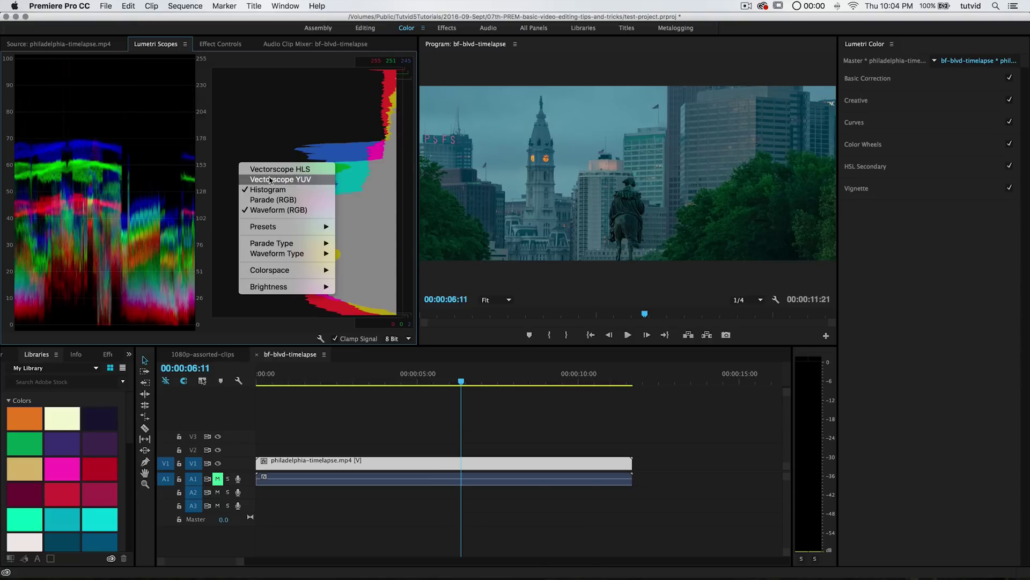
pyautogui.click(289, 180)
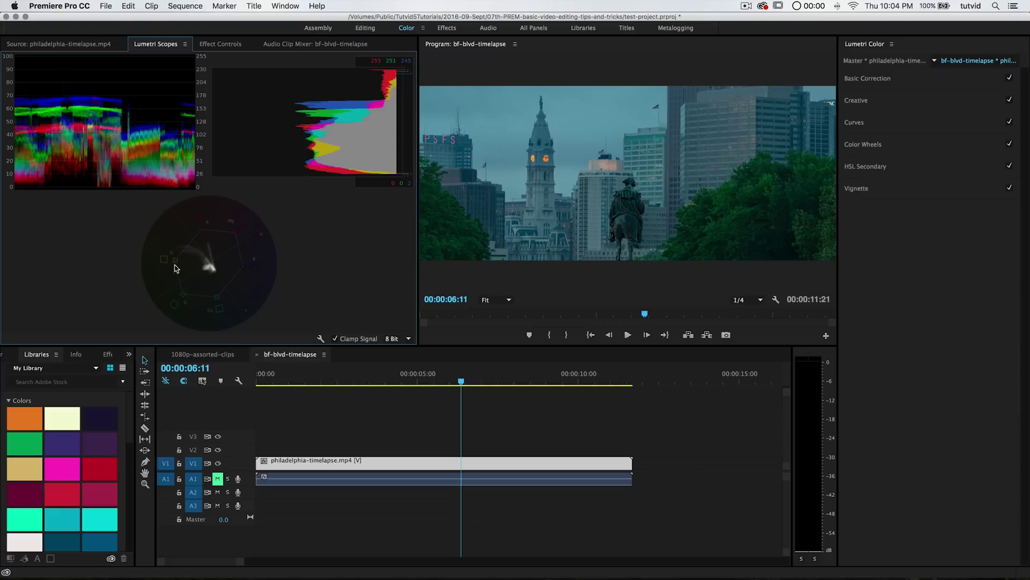
# Remove the Vectorscope YUV and the Histogram from the Lumetri Scopes, keeping only the RGB waveform
pyautogui.rightClick(196, 230)
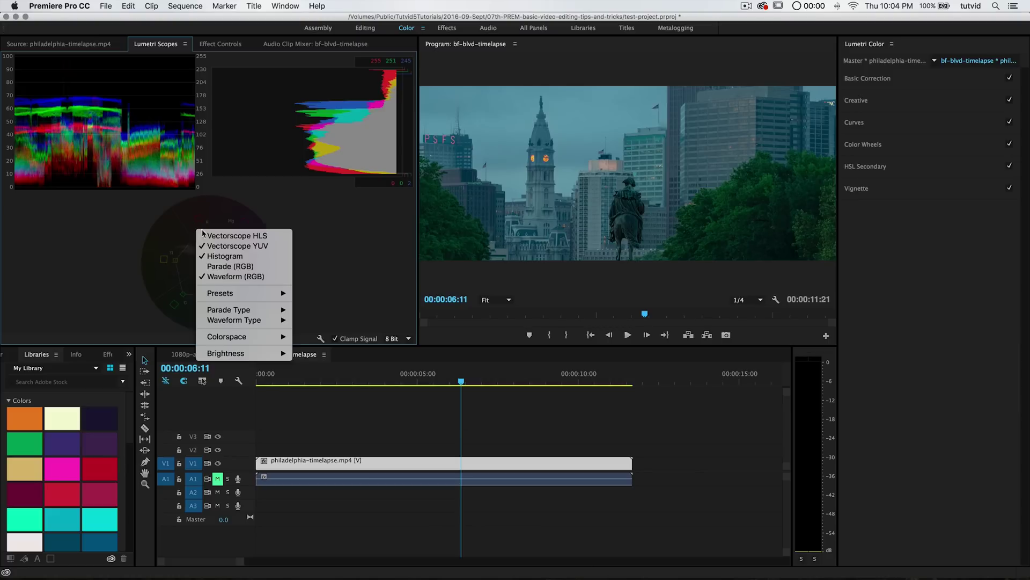
pyautogui.click(255, 247)
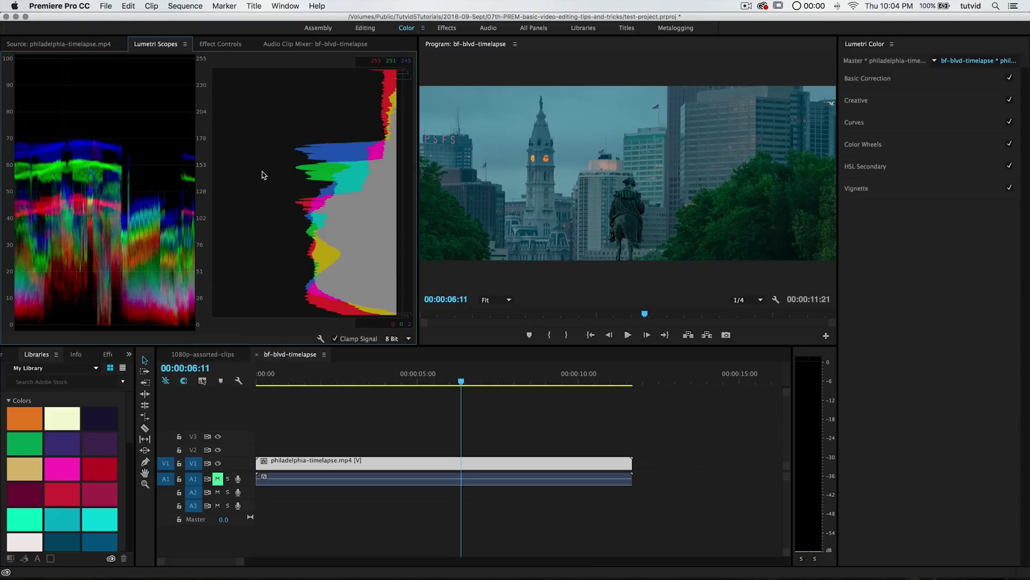
pyautogui.rightClick(262, 175)
pyautogui.click(316, 206)
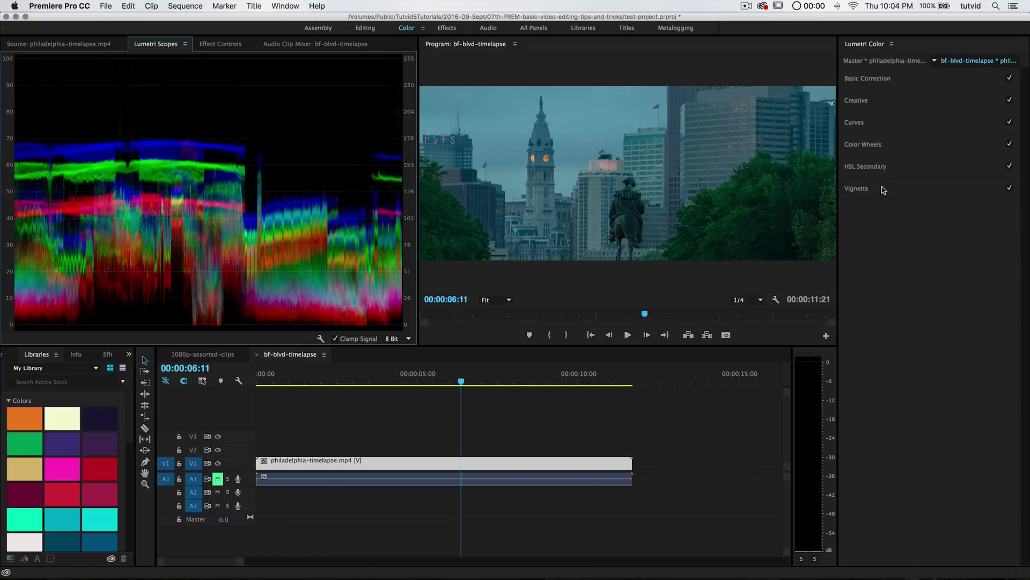
# Expand Basic Correction for the timelapse clip and try the ALEXA_Default_LogC2Rec709 input LUT
pyautogui.click(888, 81)
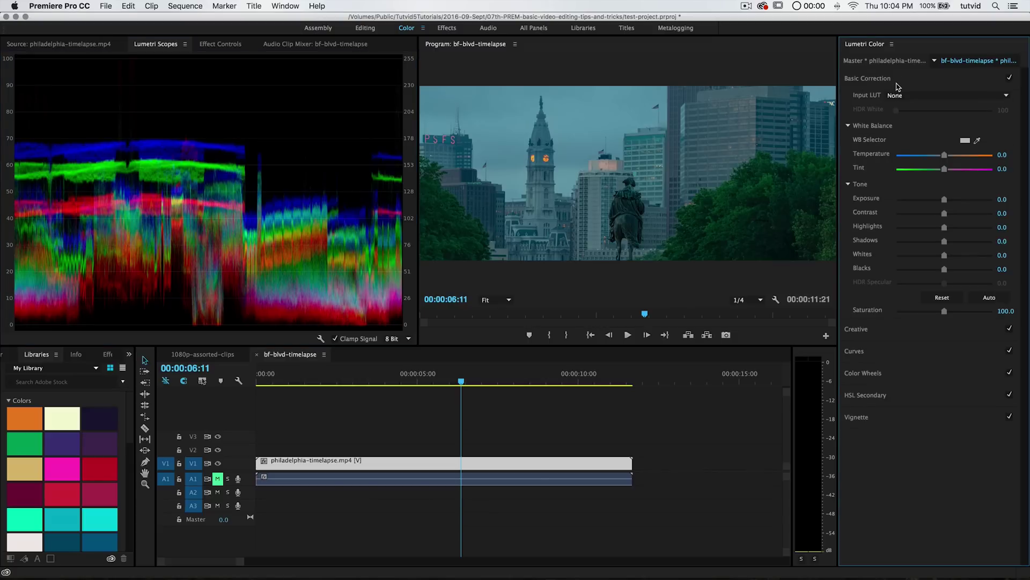
pyautogui.click(900, 95)
pyautogui.click(902, 97)
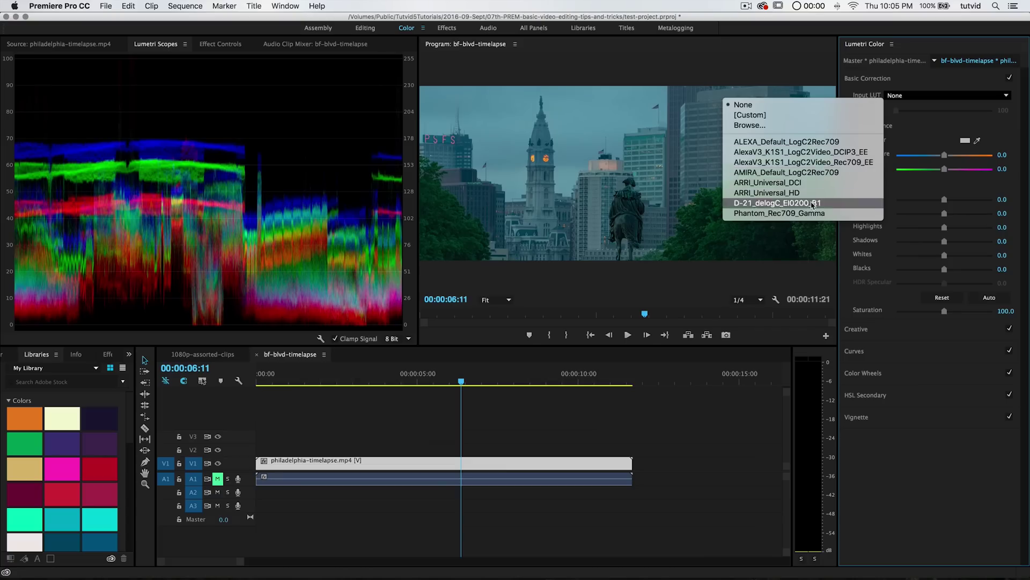
pyautogui.click(795, 142)
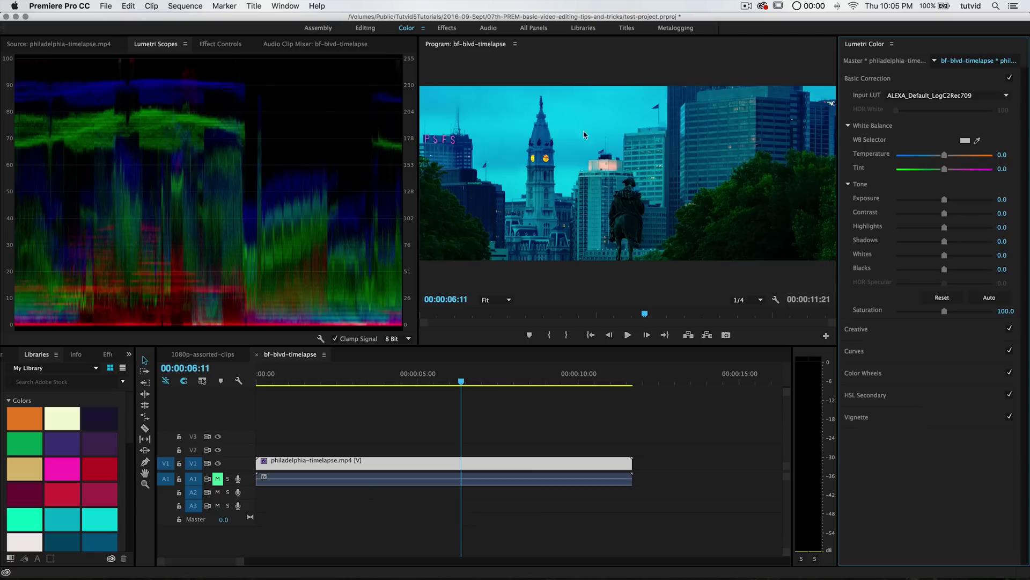
# Set the Input LUT back to None and check the list for the option to browse for other LUTs
pyautogui.click(918, 97)
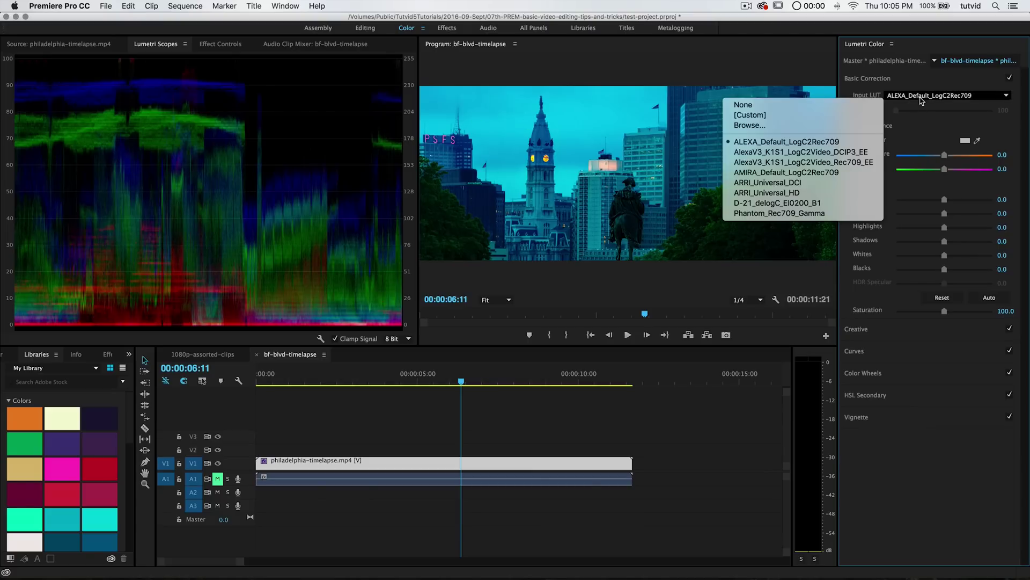
pyautogui.click(800, 106)
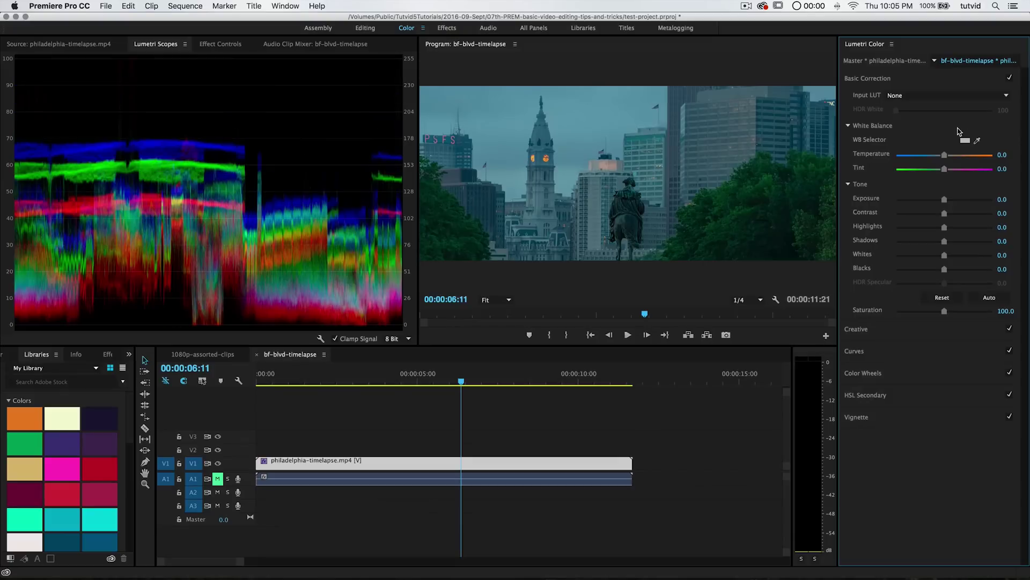
pyautogui.click(916, 95)
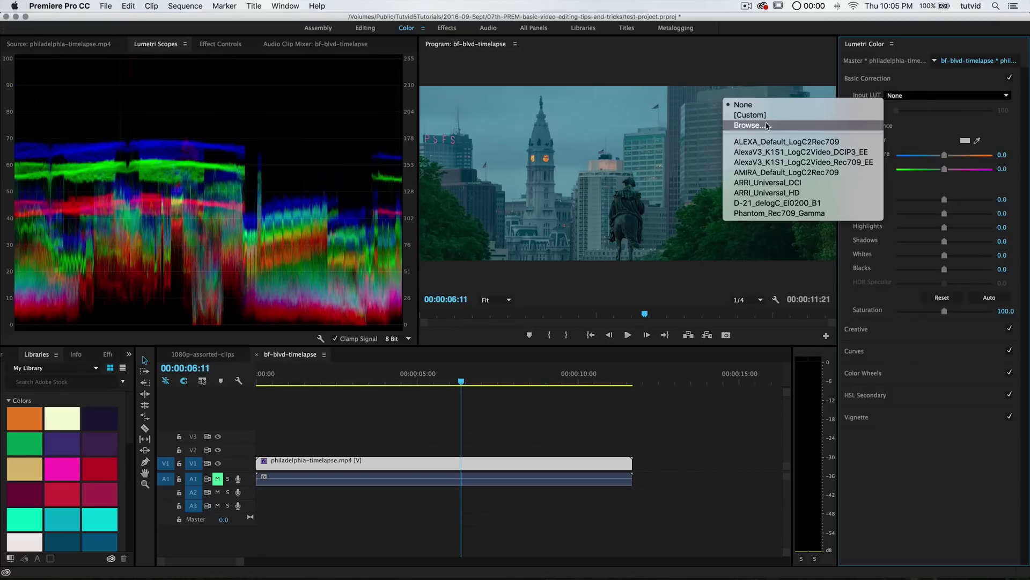
pyautogui.click(904, 104)
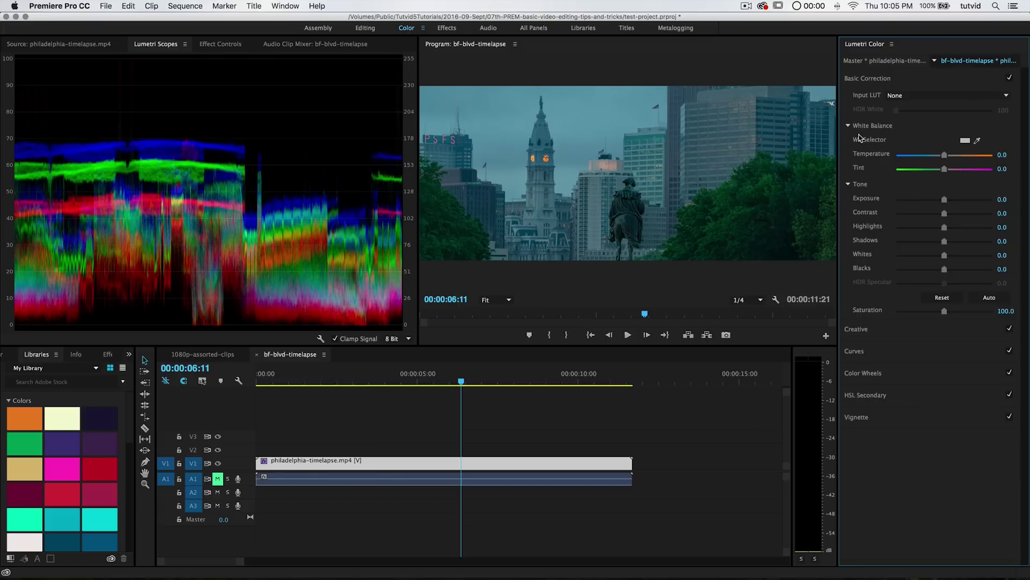
# Try sampling the white balance from a building in the timelapse frame, and reset Temperature and Tint to 0.0
pyautogui.click(978, 140)
pyautogui.click(674, 147)
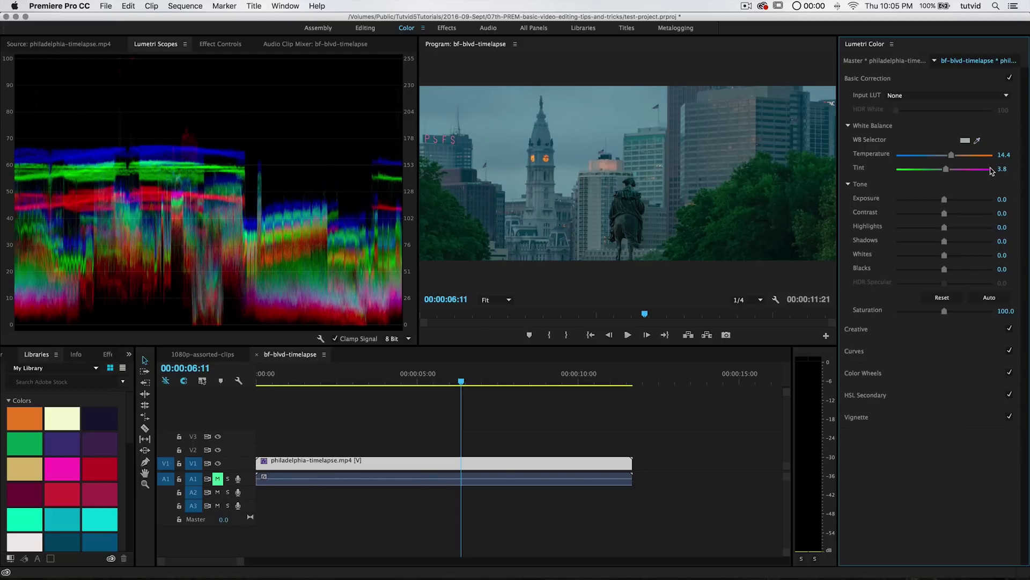
pyautogui.doubleClick(950, 156)
pyautogui.doubleClick(945, 169)
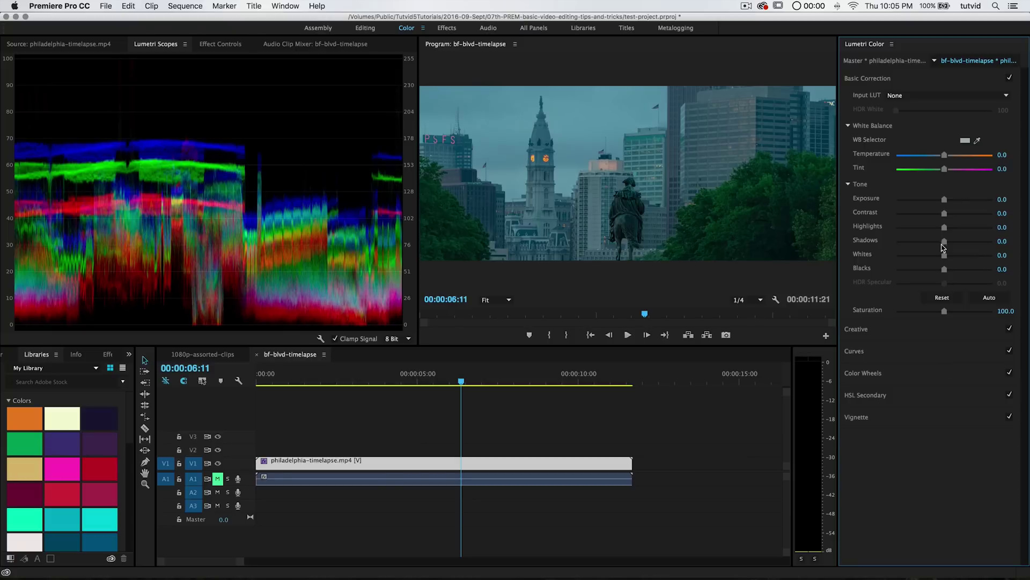
# Warm up the timelapse clip's white balance by setting Temperature to 32.2 and Tint to -4.4
pyautogui.moveTo(946, 161); pyautogui.dragTo(960, 159)
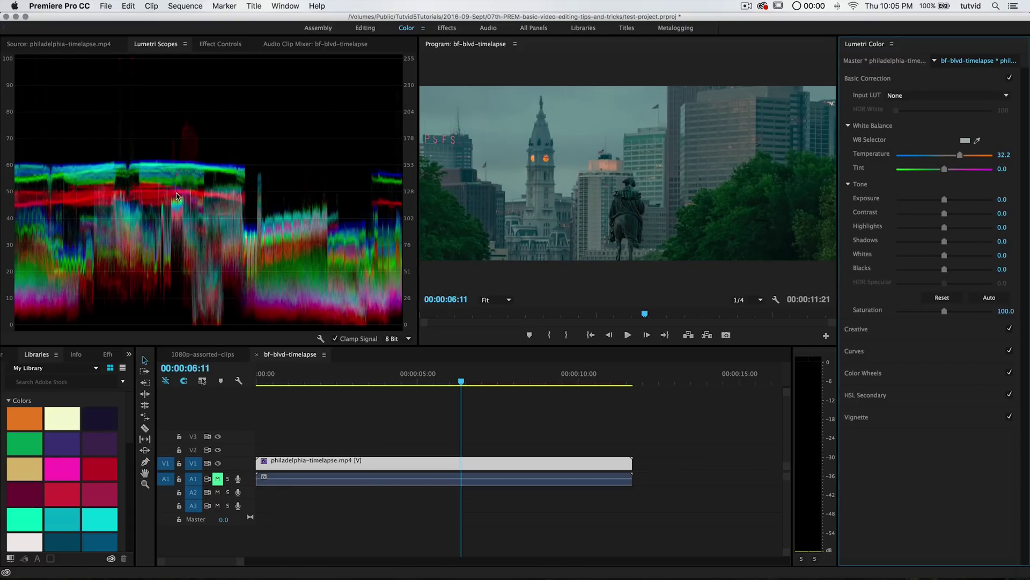
pyautogui.moveTo(948, 171); pyautogui.dragTo(942, 169)
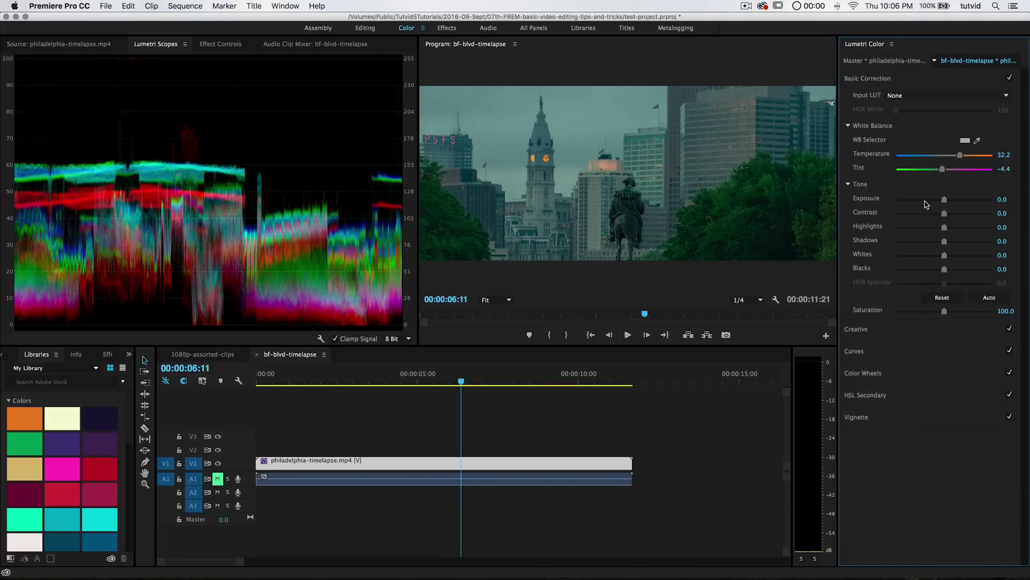
# Lower Exposure to -0.5 and Contrast to -67.8, checking other frames of the clip and parking the playhead at 00:00:08:26
pyautogui.moveTo(945, 202); pyautogui.dragTo(944, 200)
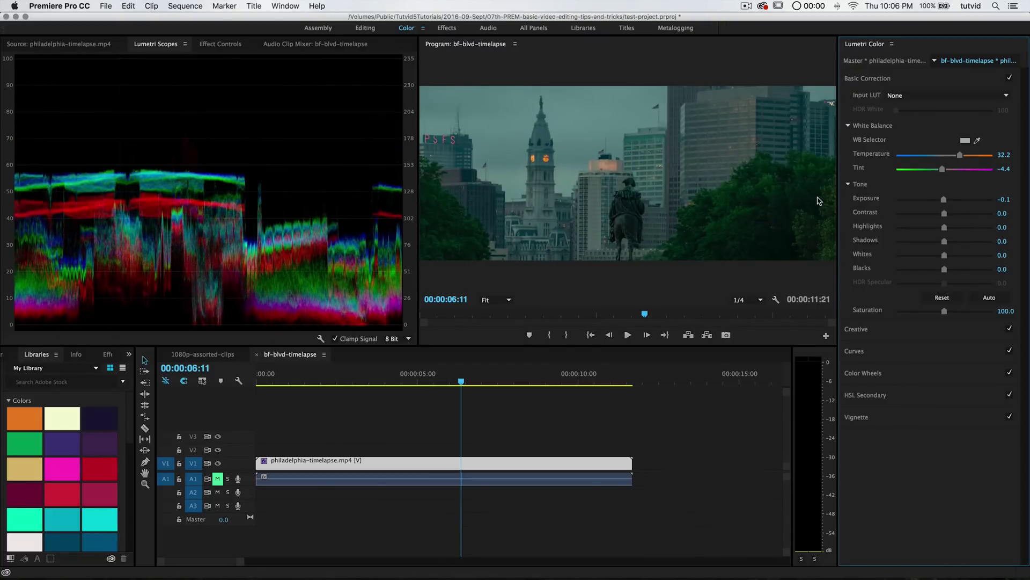
pyautogui.moveTo(344, 385); pyautogui.dragTo(612, 408)
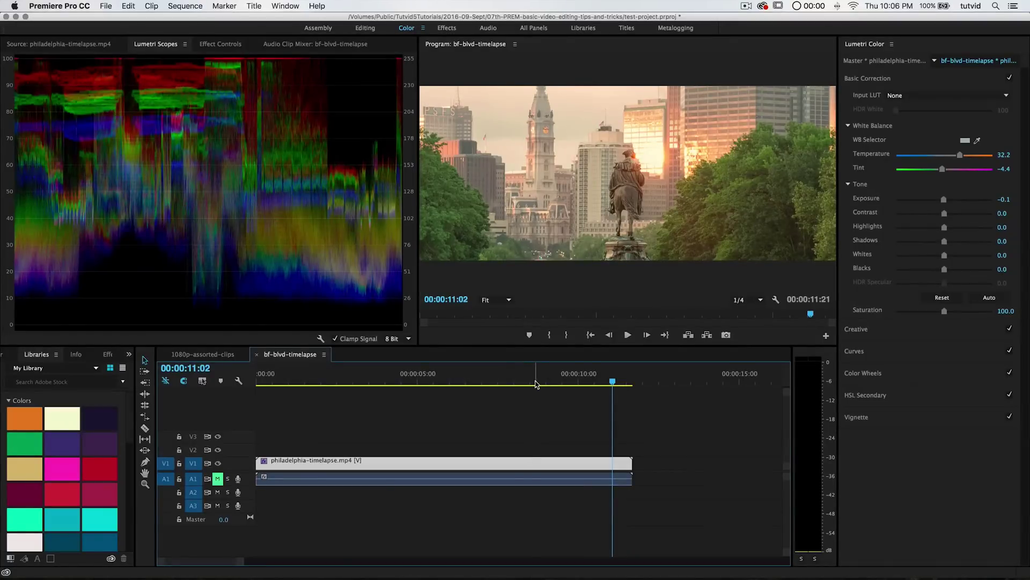
pyautogui.moveTo(503, 382); pyautogui.dragTo(524, 382)
pyautogui.moveTo(944, 199); pyautogui.dragTo(940, 200)
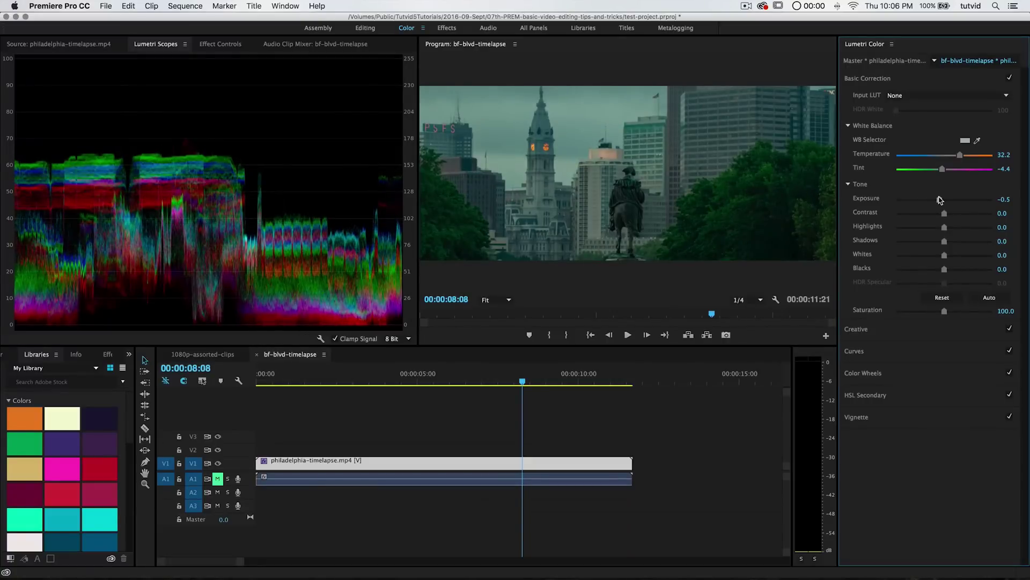
pyautogui.moveTo(295, 381); pyautogui.dragTo(541, 414)
pyautogui.moveTo(944, 213); pyautogui.dragTo(911, 213)
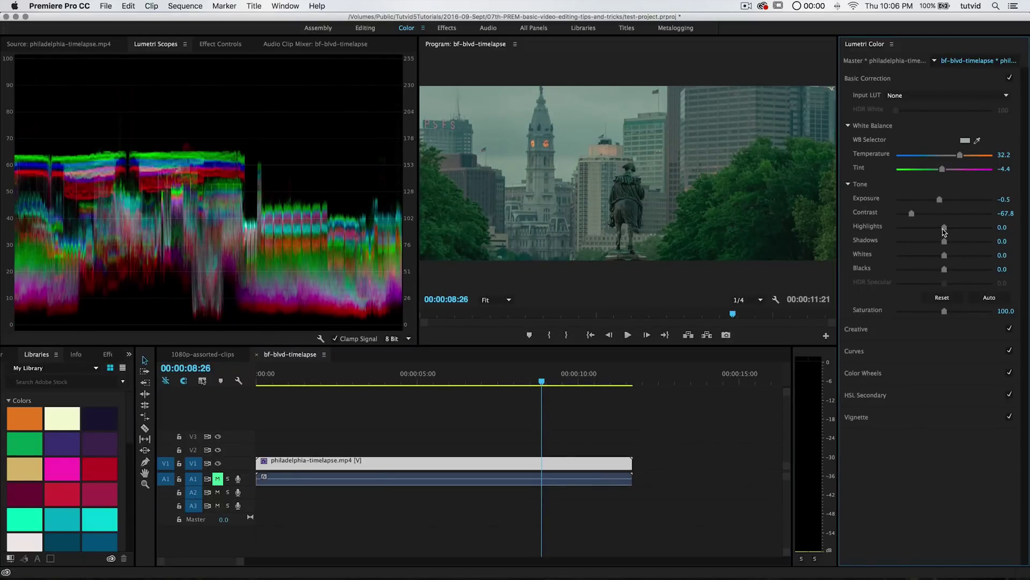
# Set Highlights to -17.8, Shadows to -3.3, Whites to -33.3, Blacks to 14.4 and Saturation to 88.9 in Basic Correction
pyautogui.moveTo(948, 260); pyautogui.dragTo(925, 260)
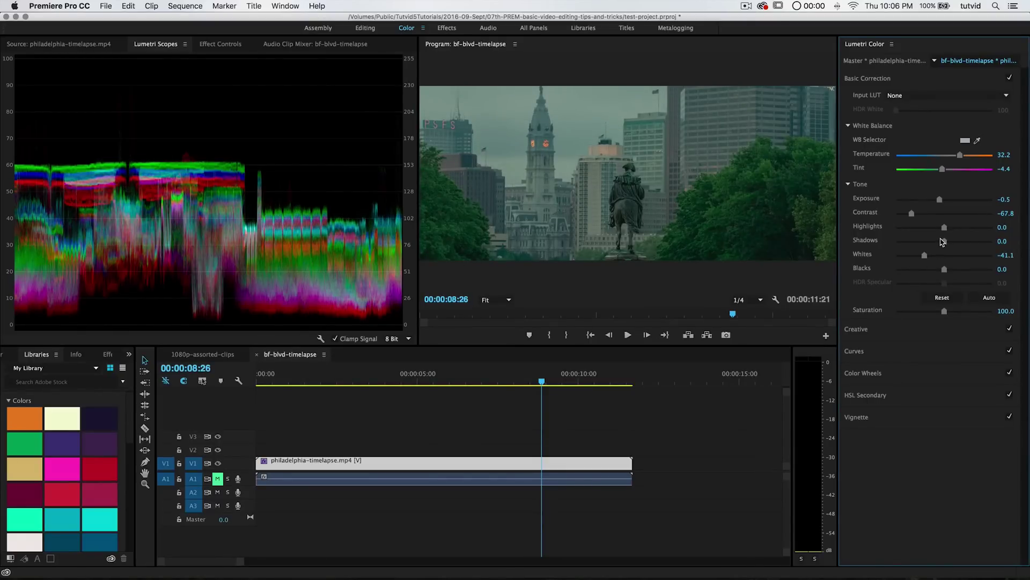
pyautogui.moveTo(945, 231); pyautogui.dragTo(943, 228)
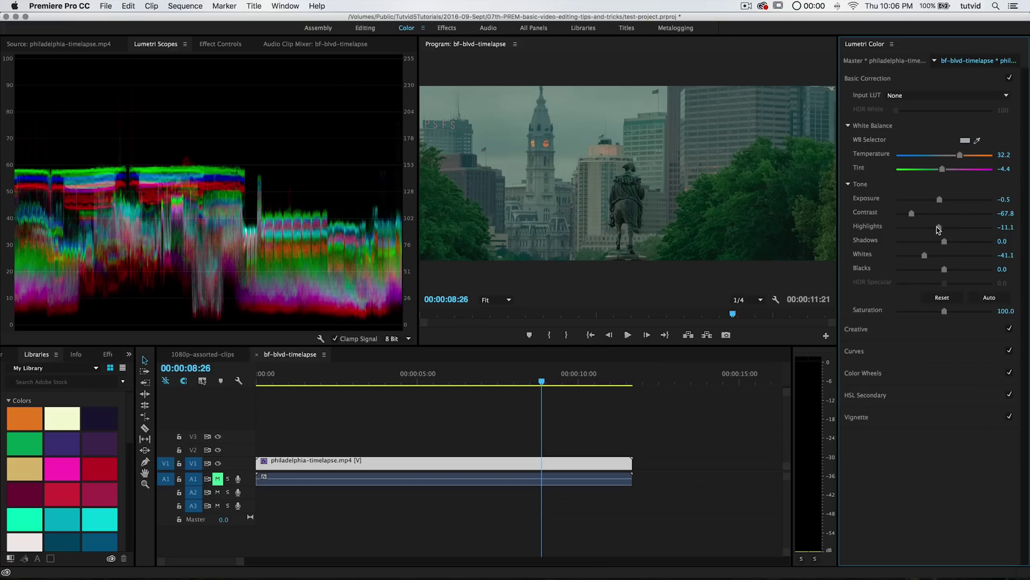
pyautogui.moveTo(940, 231); pyautogui.dragTo(929, 256)
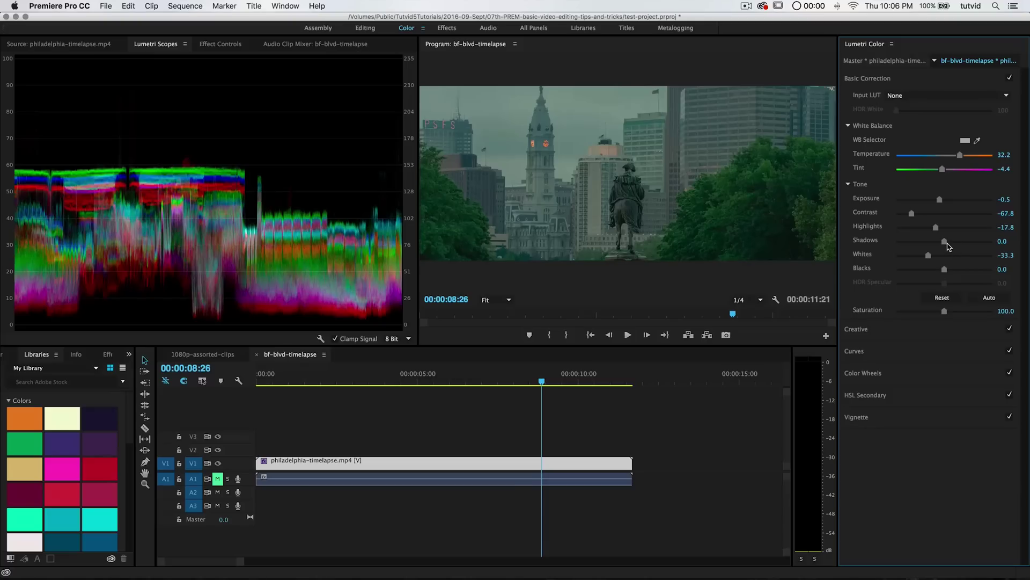
pyautogui.moveTo(944, 242); pyautogui.dragTo(952, 268)
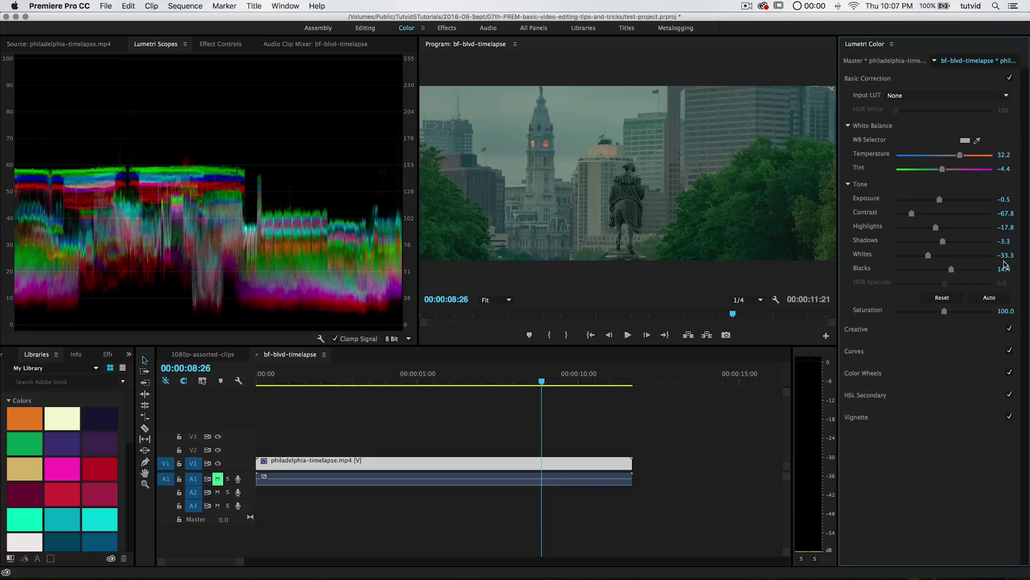
pyautogui.moveTo(946, 316)
pyautogui.mouseDown()
pyautogui.moveTo(981, 315)
pyautogui.moveTo(939, 310)
pyautogui.mouseUp()
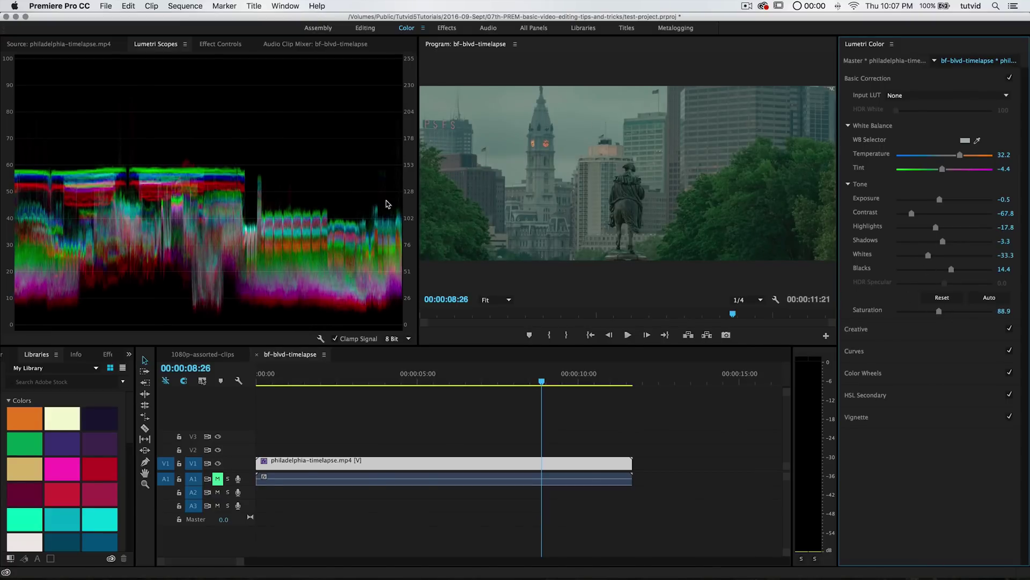
# Collapse Basic Correction and toggle it off and on to compare the frame with and without the correction
pyautogui.click(906, 82)
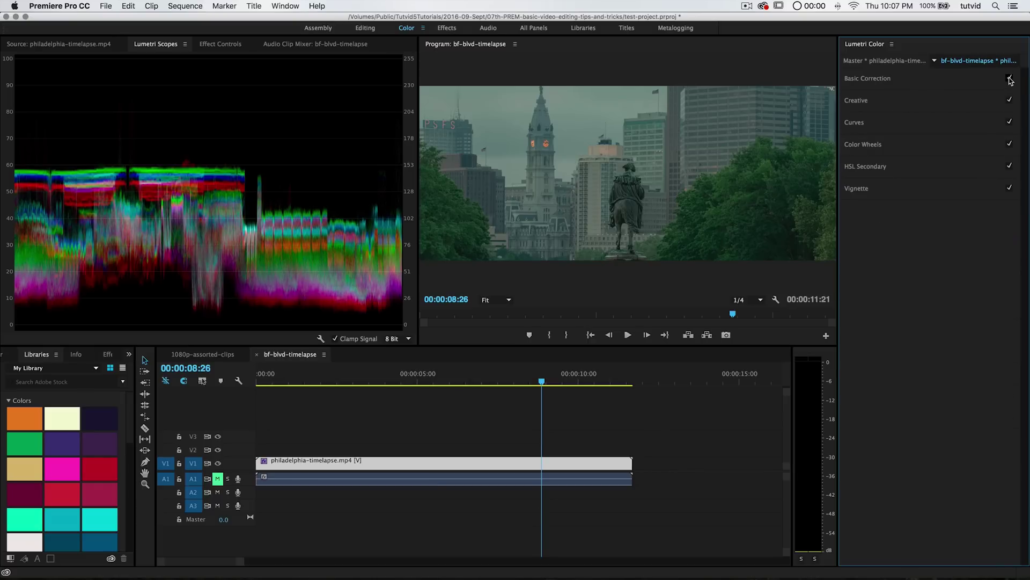
pyautogui.click(1010, 79)
pyautogui.click(1011, 80)
pyautogui.click(1011, 79)
pyautogui.click(1011, 80)
pyautogui.rightClick(220, 210)
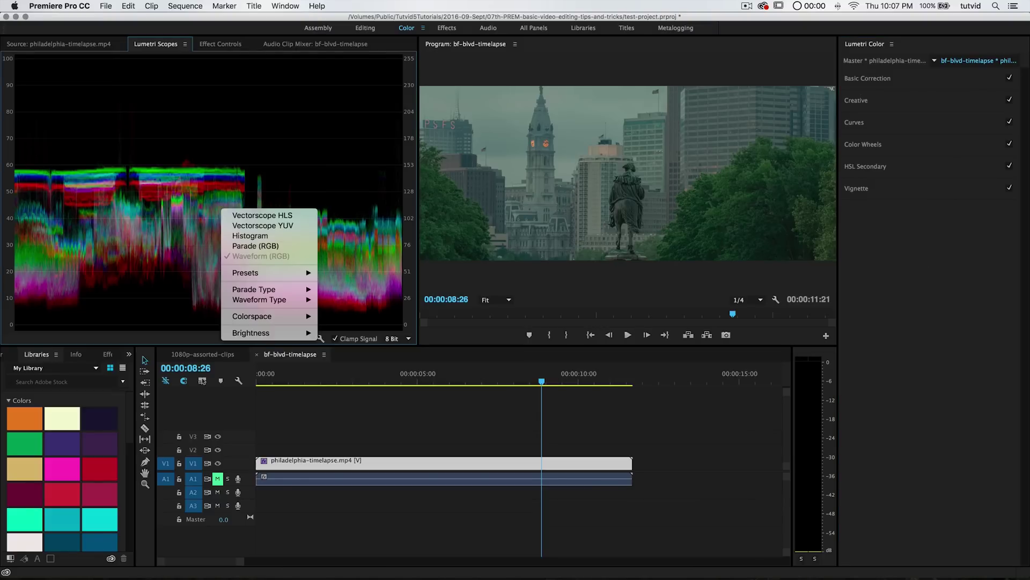
pyautogui.click(869, 255)
# Expand the Creative section, look through the list of available Looks without choosing one, and collapse the section
pyautogui.click(886, 101)
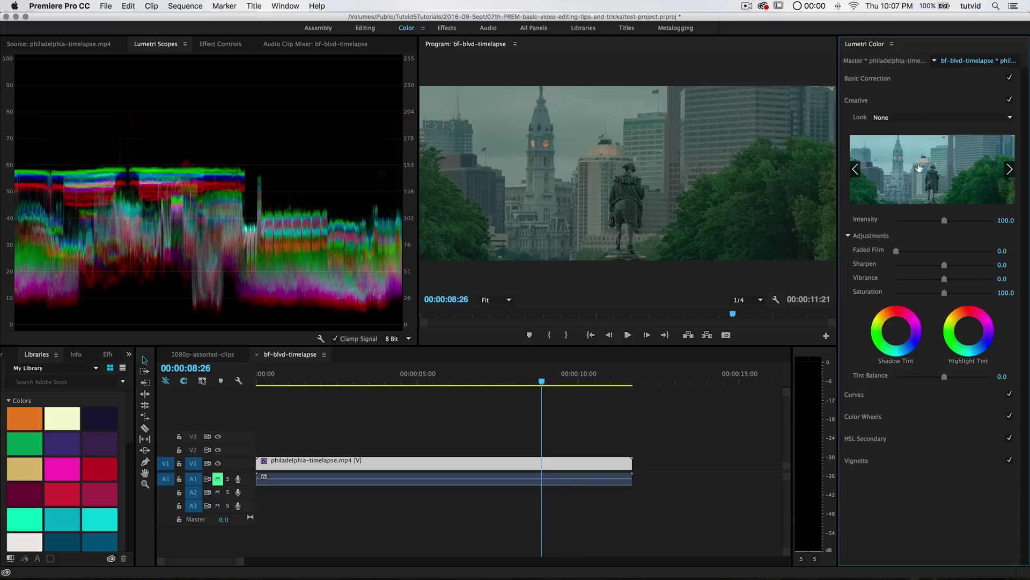
pyautogui.click(902, 118)
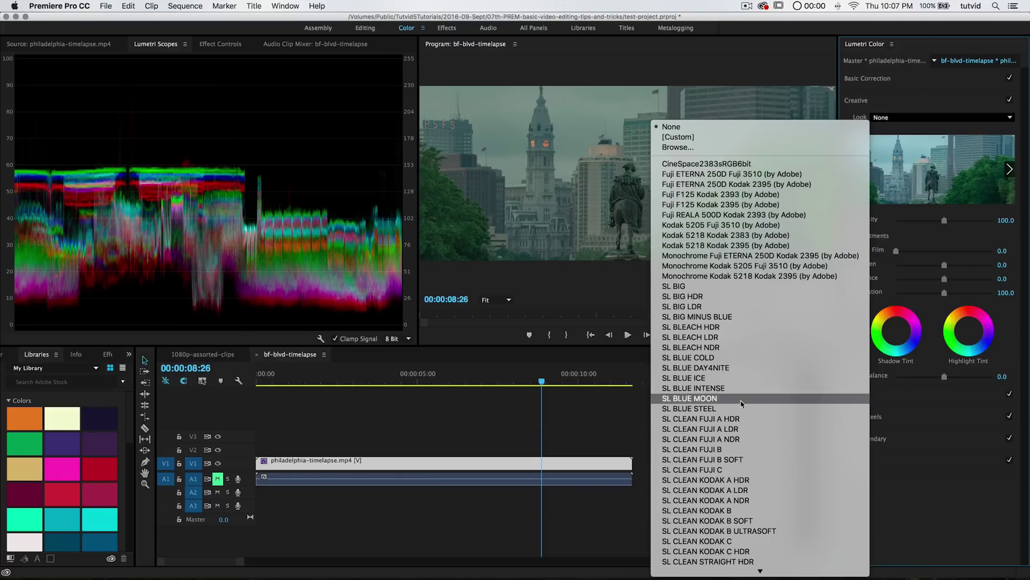
pyautogui.scroll(-5, 759, 367)
pyautogui.scroll(3, 735, 266)
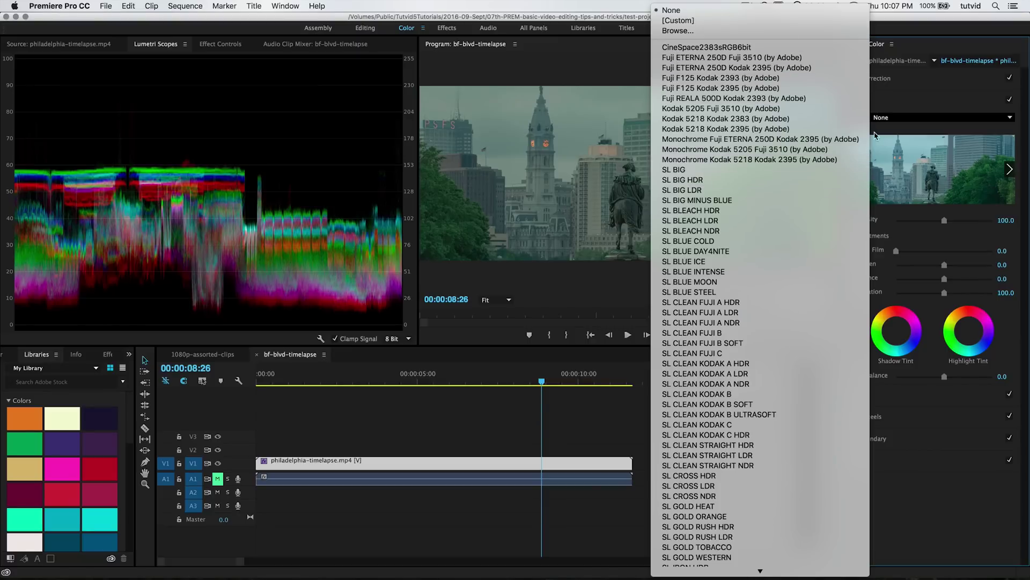
pyautogui.click(914, 102)
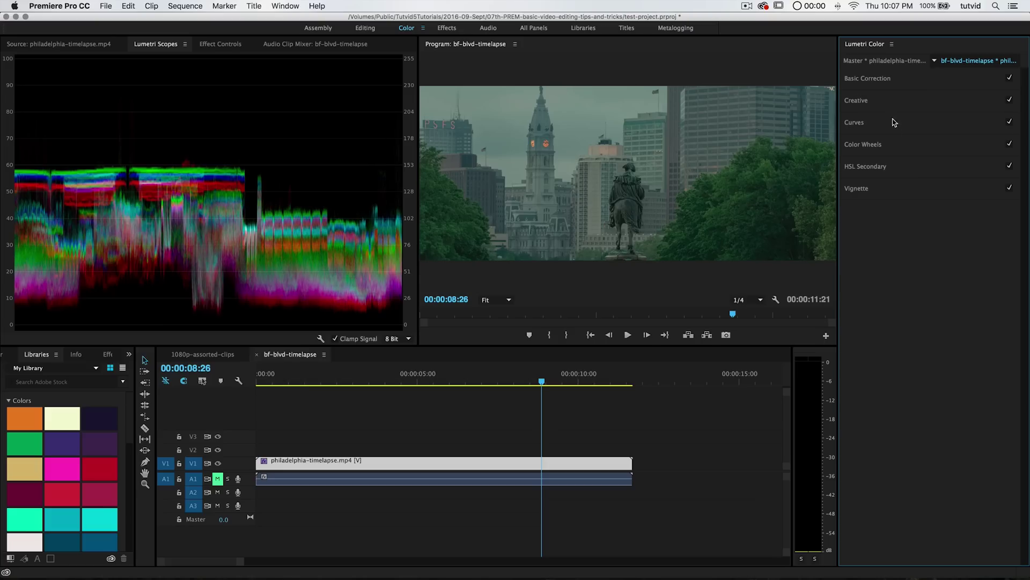
# Browse the Look previews in the Creative section and apply Fuji REALA 500D Kodak 2393 (by Adobe) to the clip
pyautogui.click(898, 104)
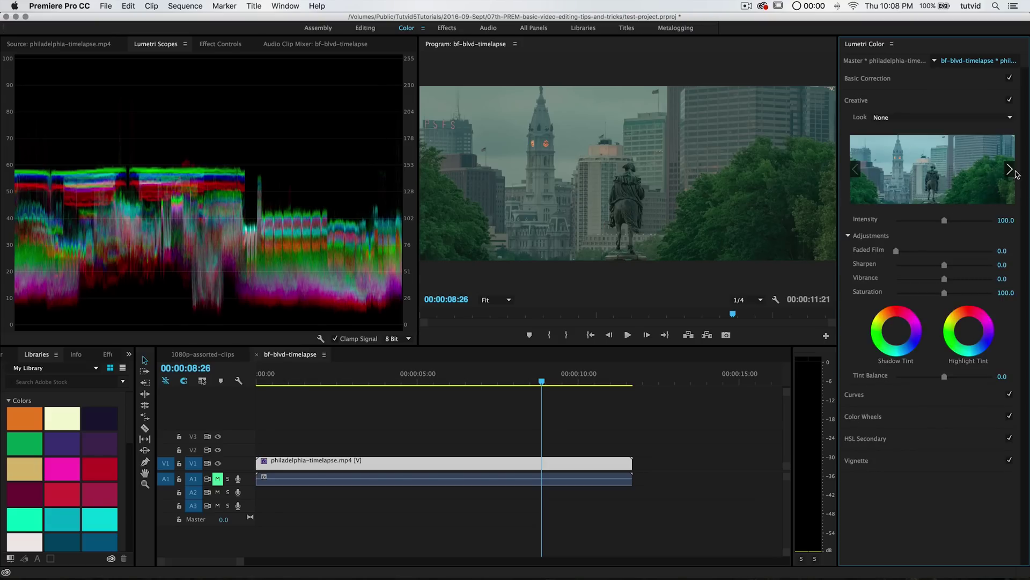
pyautogui.click(1010, 170)
pyautogui.click(1010, 170)
pyautogui.click(1010, 169)
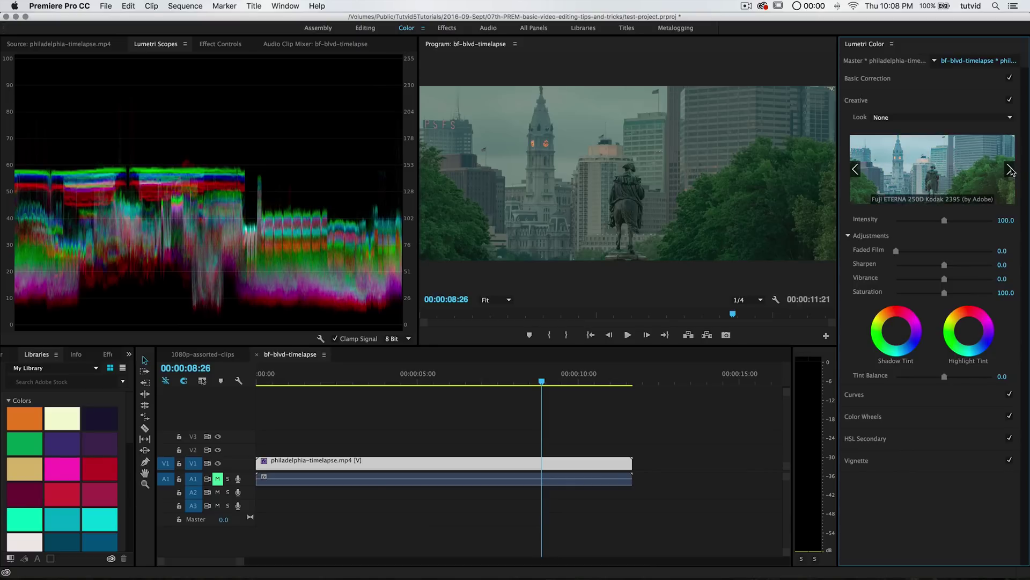
pyautogui.click(1010, 169)
pyautogui.click(857, 170)
pyautogui.click(1010, 170)
pyautogui.click(1011, 169)
pyautogui.click(1010, 169)
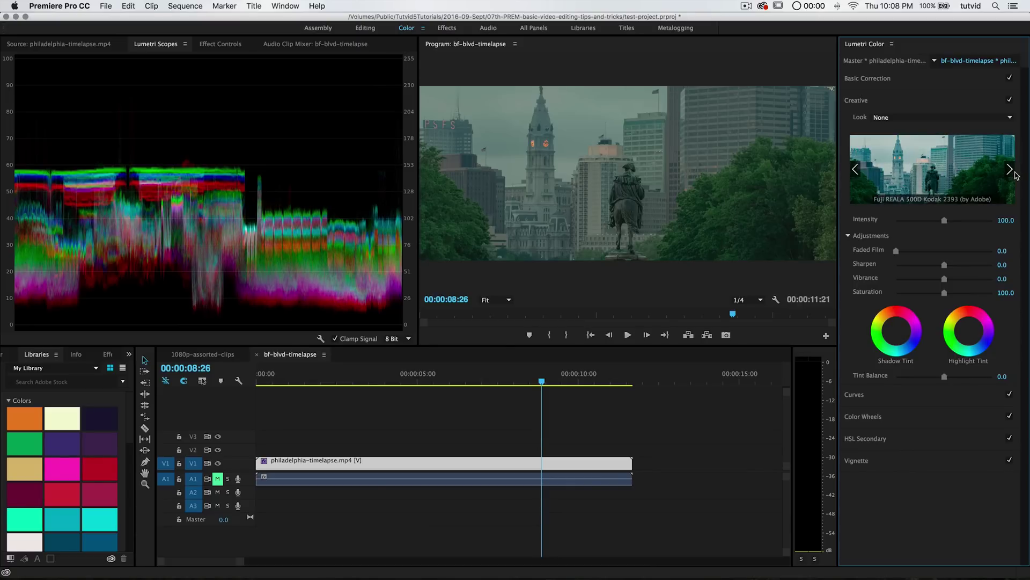
pyautogui.click(1010, 170)
pyautogui.click(1010, 170)
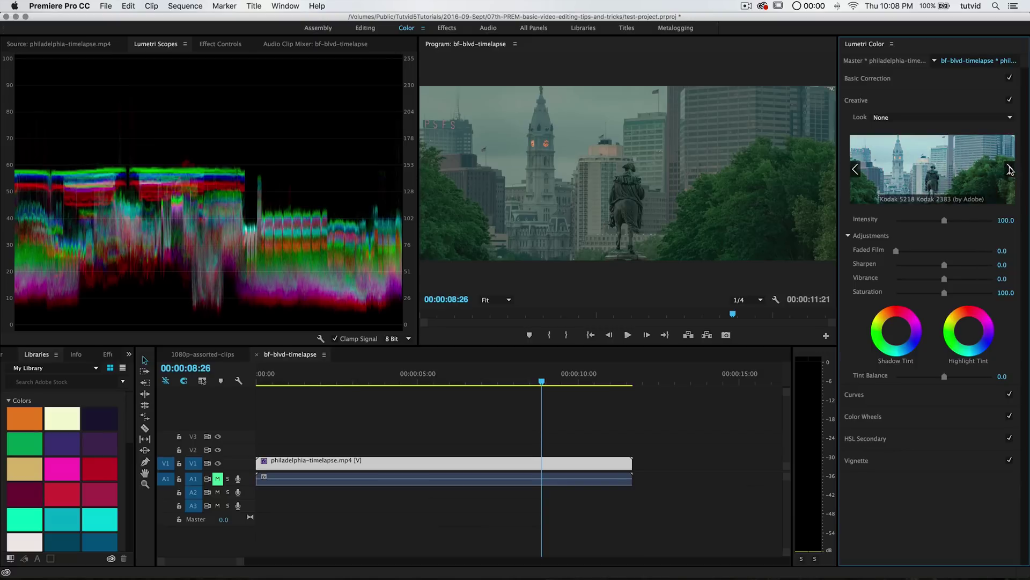
pyautogui.click(1010, 170)
pyautogui.click(856, 170)
pyautogui.click(856, 170)
pyautogui.click(856, 169)
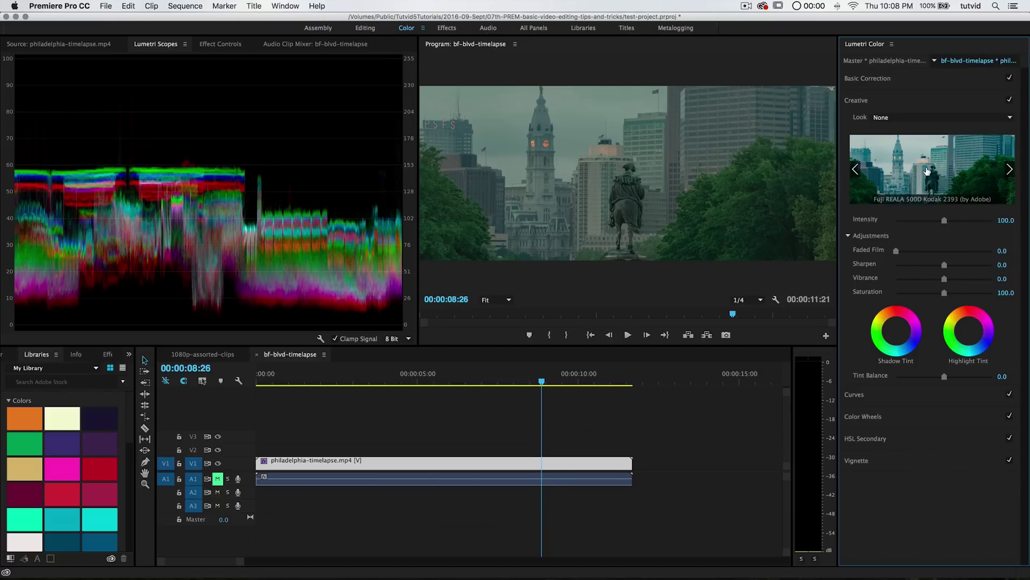
pyautogui.click(925, 163)
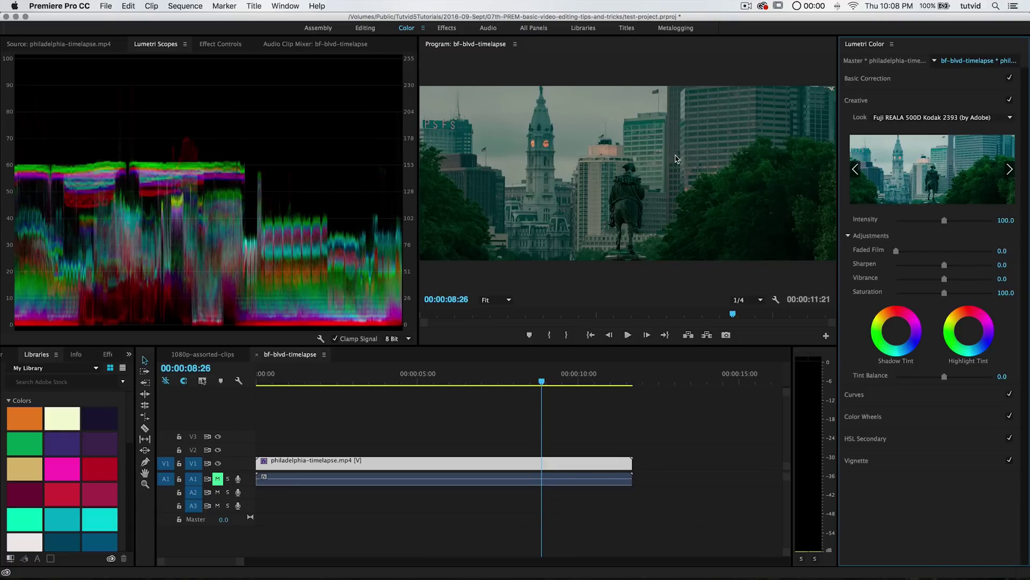
# Reduce the Look's Intensity to 43.3, and set Sharpen to 1.1, Vibrance to -37.8 and the Creative Saturation to 122.2
pyautogui.moveTo(946, 224); pyautogui.dragTo(917, 218)
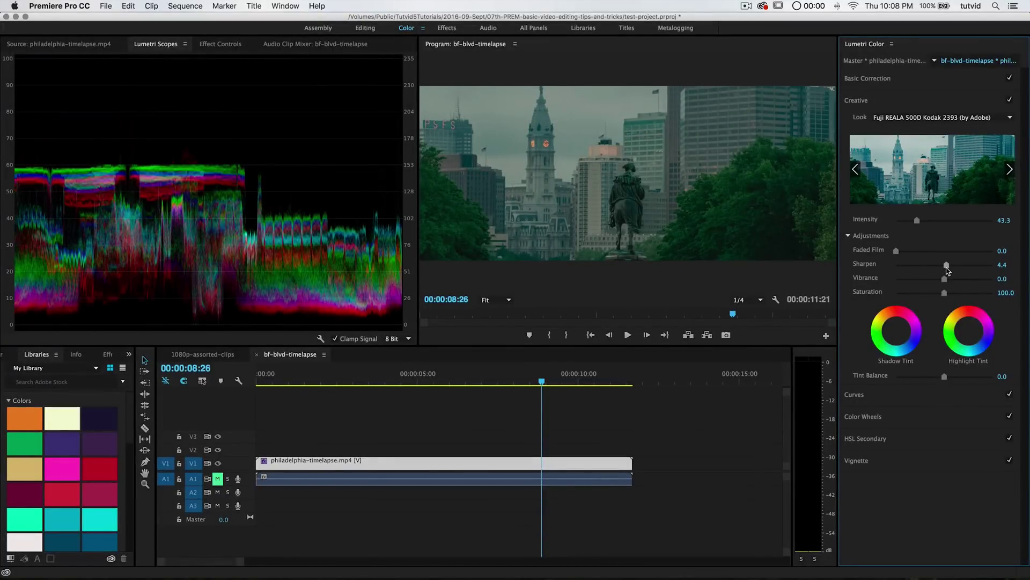
pyautogui.moveTo(944, 265); pyautogui.dragTo(945, 266)
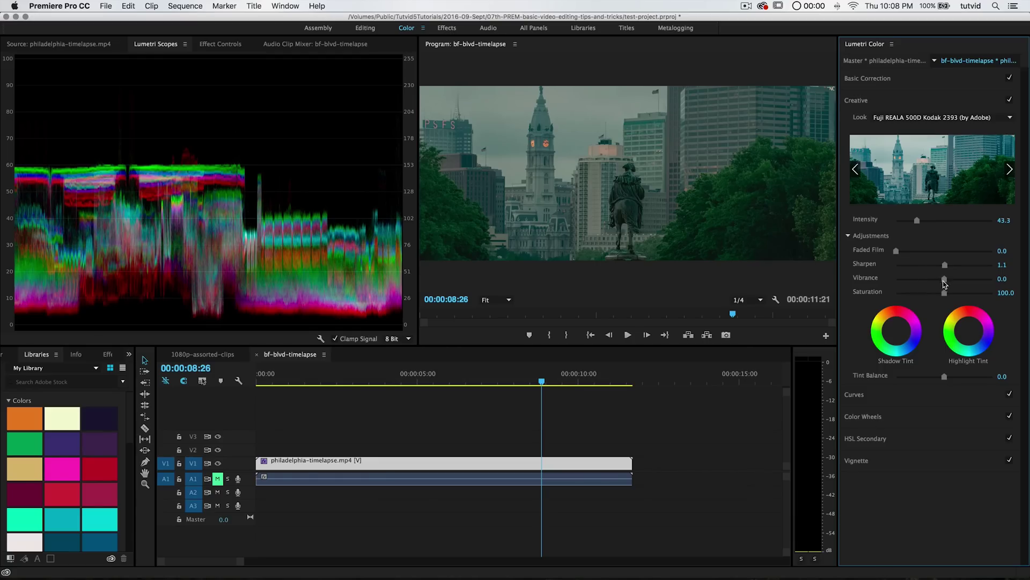
pyautogui.moveTo(944, 279)
pyautogui.mouseDown()
pyautogui.moveTo(980, 281)
pyautogui.moveTo(939, 278)
pyautogui.moveTo(941, 301)
pyautogui.moveTo(959, 306)
pyautogui.moveTo(937, 280)
pyautogui.moveTo(925, 284)
pyautogui.mouseUp()
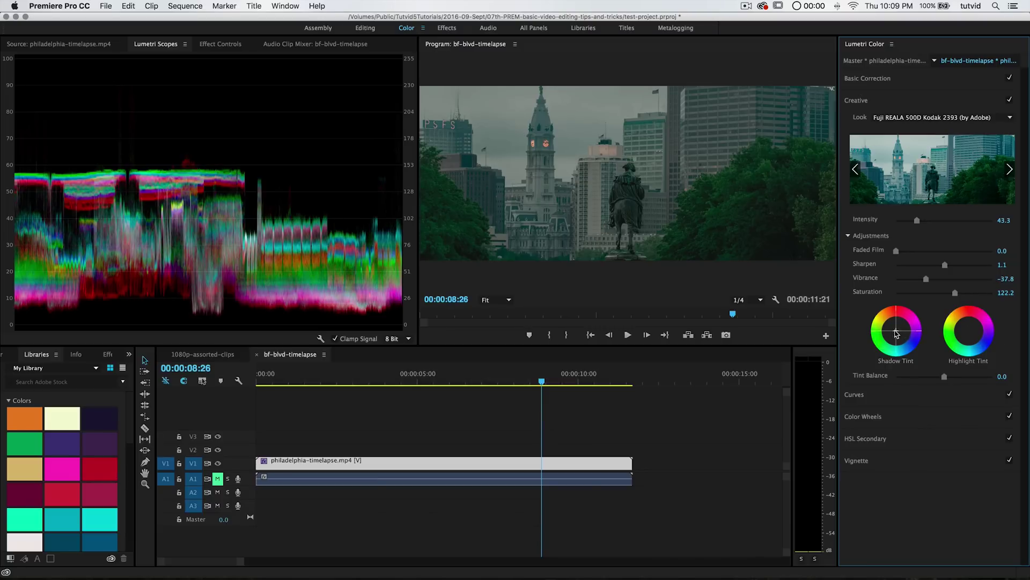
# Try a blue Shadow Tint and an orange Highlight Tint, and reset both tint wheels to neutral
pyautogui.moveTo(906, 344); pyautogui.dragTo(908, 347)
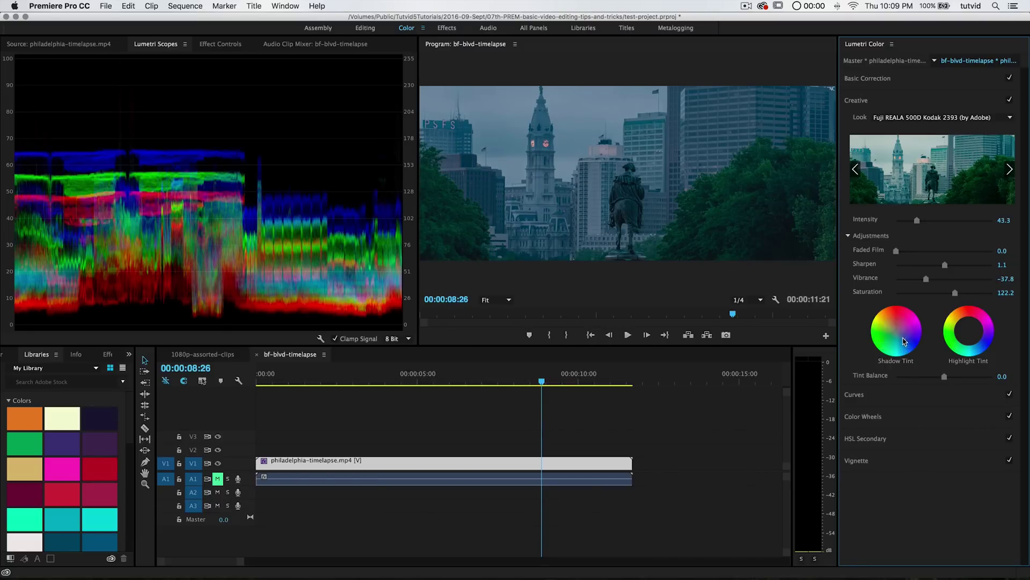
pyautogui.moveTo(957, 326); pyautogui.dragTo(955, 317)
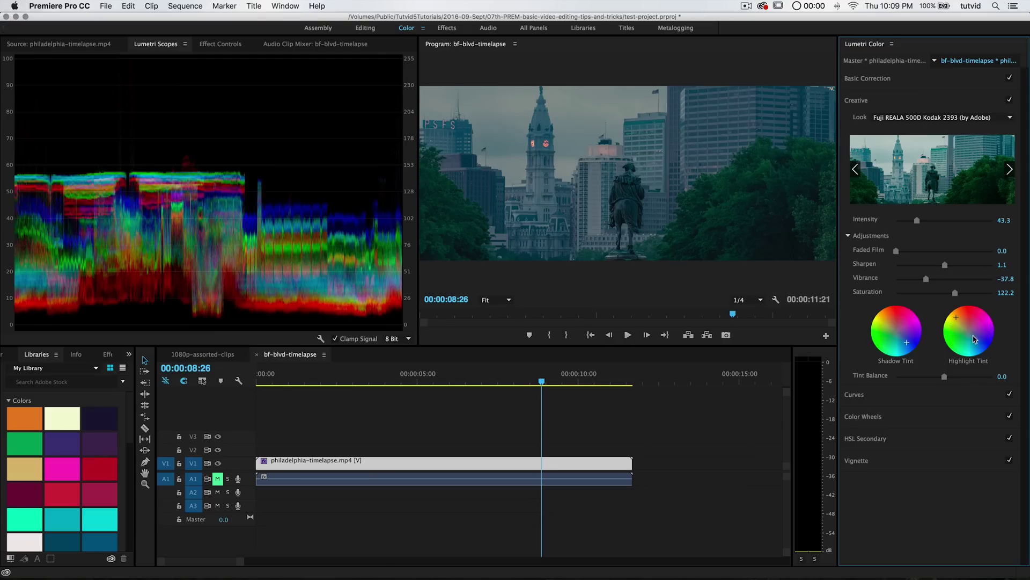
pyautogui.doubleClick(974, 337)
pyautogui.doubleClick(897, 332)
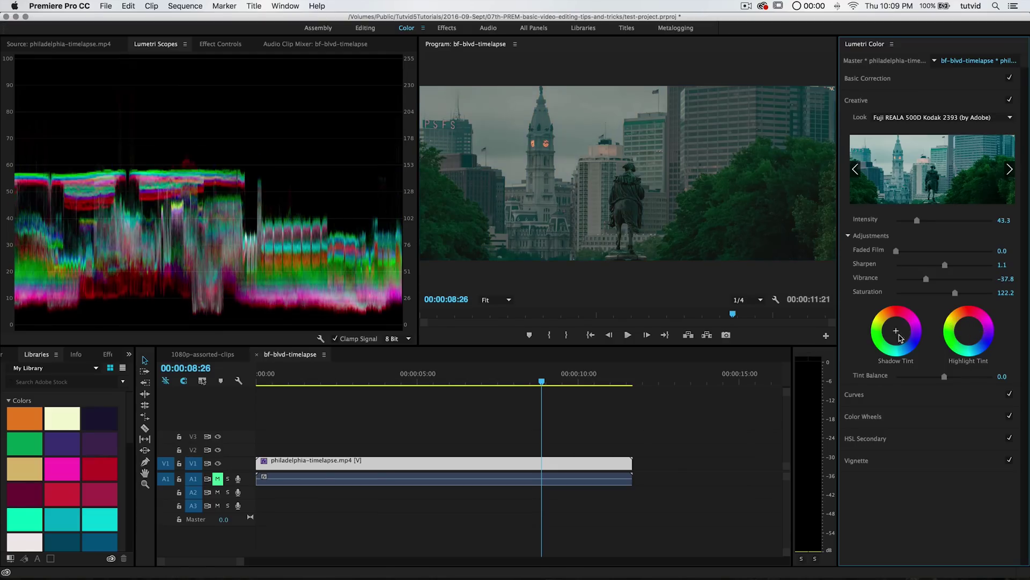
# Try shifting the Tint Balance in both directions, reset it, and collapse the Creative section
pyautogui.moveTo(944, 379)
pyautogui.mouseDown()
pyautogui.moveTo(927, 375)
pyautogui.moveTo(947, 377)
pyautogui.mouseUp()
pyautogui.moveTo(945, 377); pyautogui.dragTo(920, 377)
pyautogui.doubleClick(921, 377)
pyautogui.click(948, 103)
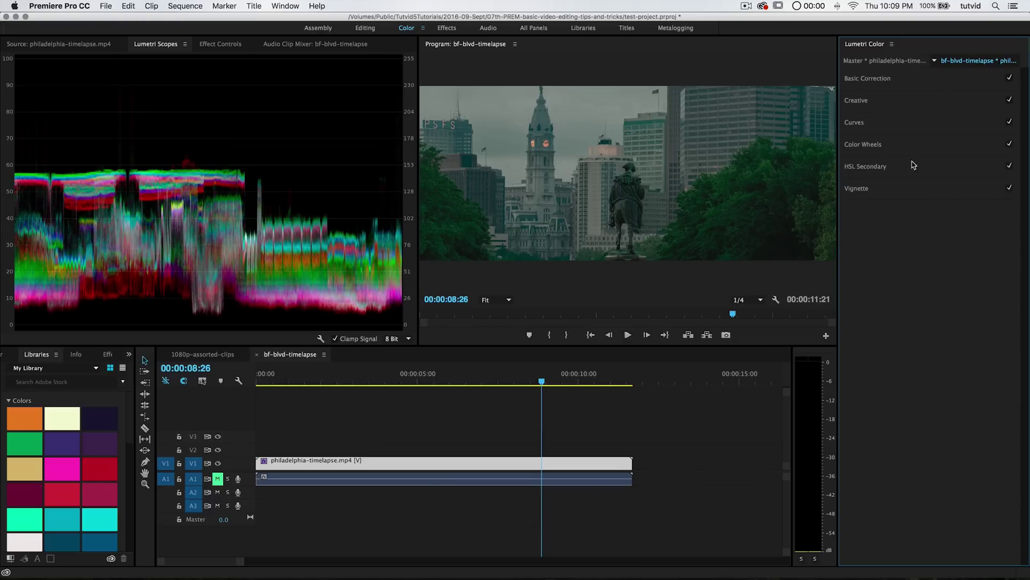
# Expand Curves and bend the white RGB curve slightly downward using one point in the highlights and one in the shadows
pyautogui.click(886, 124)
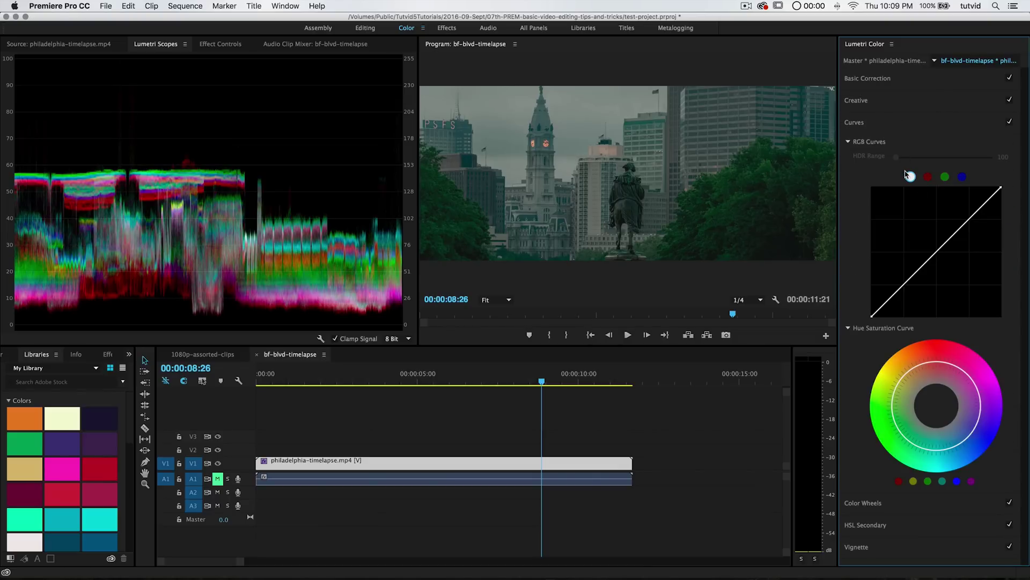
pyautogui.moveTo(944, 243); pyautogui.dragTo(970, 221)
pyautogui.moveTo(908, 280)
pyautogui.mouseDown()
pyautogui.moveTo(911, 290)
pyautogui.moveTo(908, 282)
pyautogui.mouseUp()
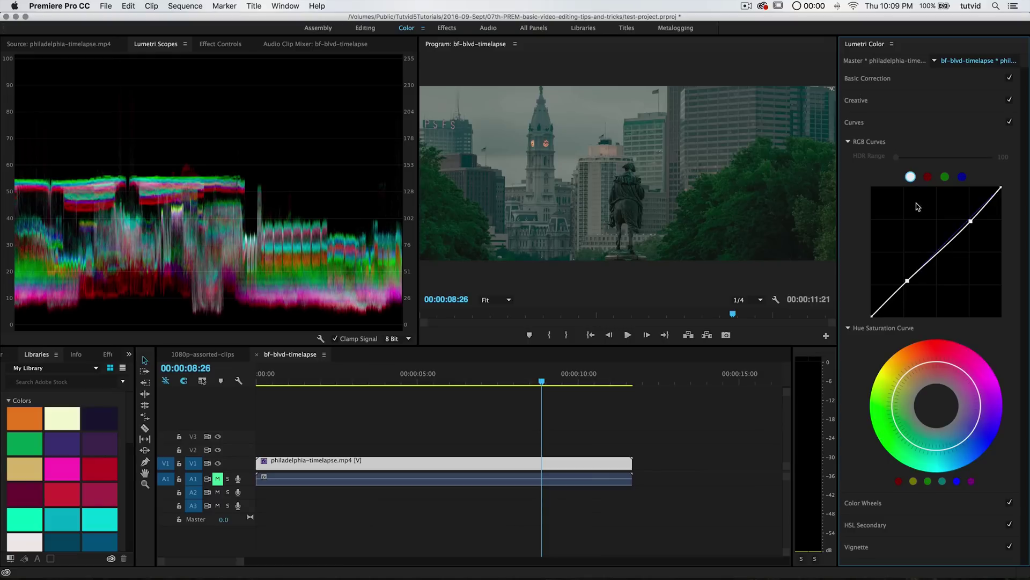
# Shape the red curve into a gentle S, raising a point in the highlights and pulling down a point in the shadows
pyautogui.click(930, 179)
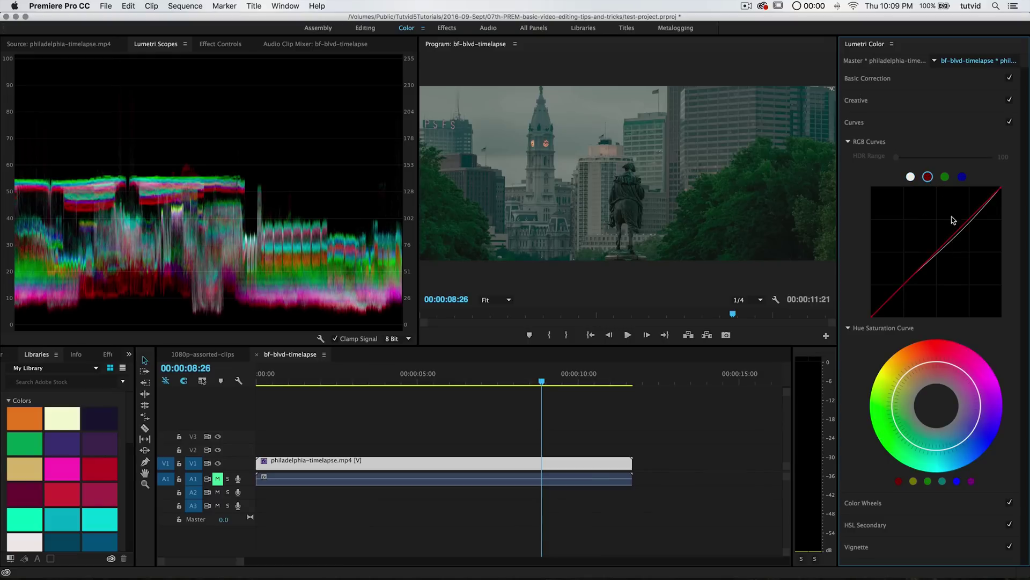
pyautogui.moveTo(960, 235); pyautogui.dragTo(953, 220)
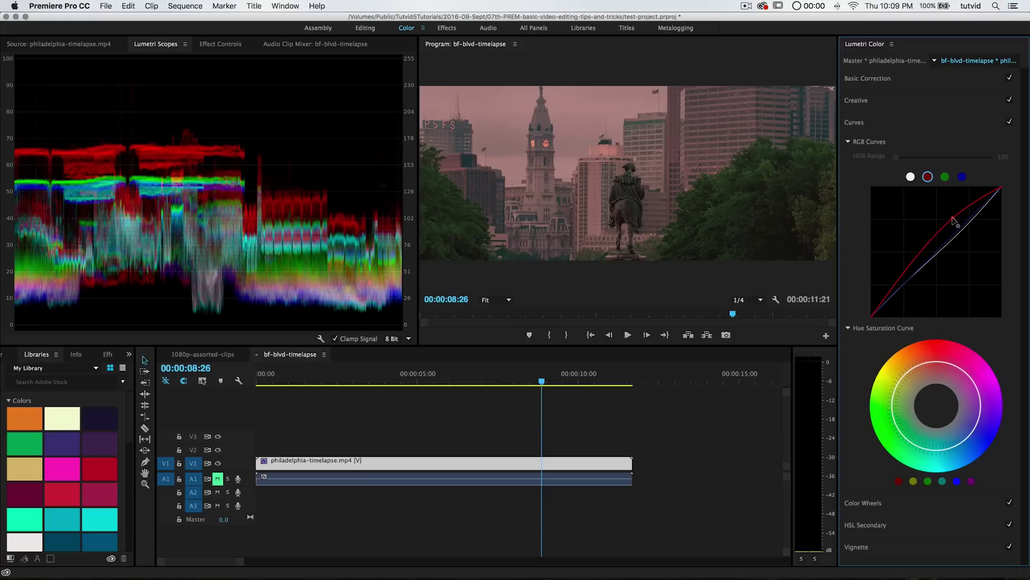
pyautogui.click(905, 279)
pyautogui.moveTo(906, 280); pyautogui.dragTo(903, 285)
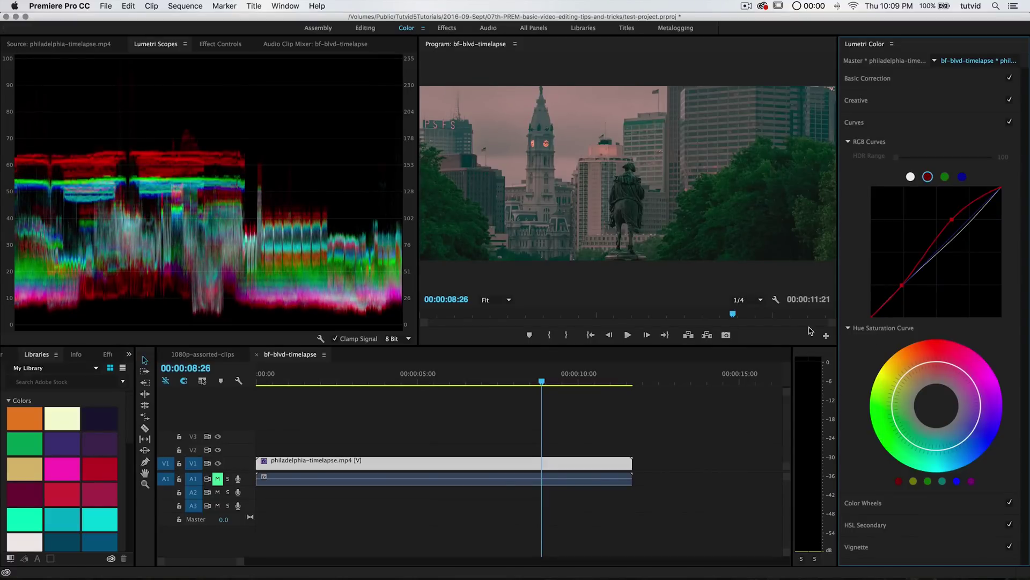
# Look through the green and blue RGB curves and return to the white curve
pyautogui.click(945, 178)
pyautogui.click(962, 179)
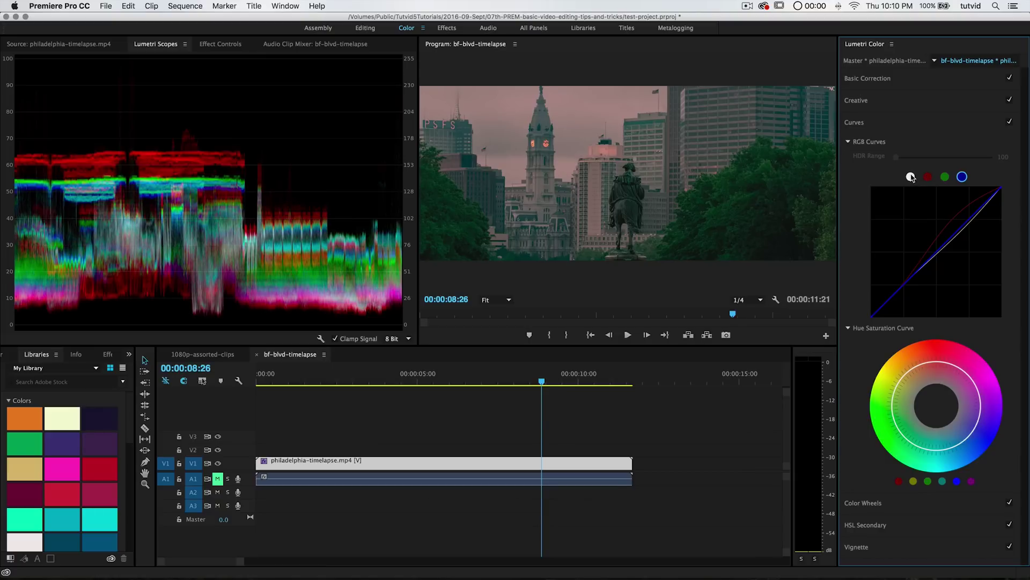
pyautogui.click(911, 177)
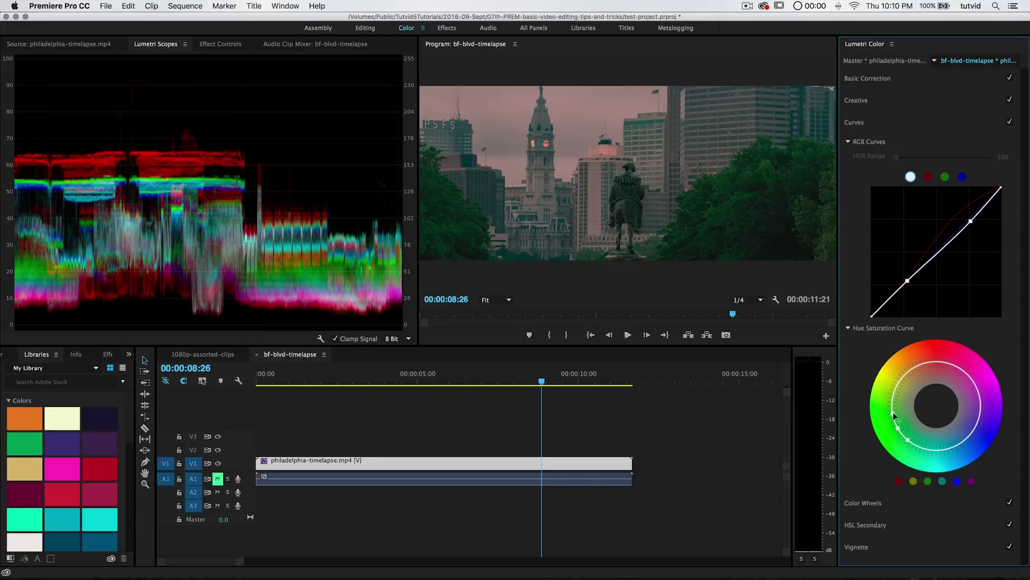
# Try boosting the greens and shrinking the whole Hue Saturation Curve, resetting the curve after each attempt
pyautogui.moveTo(892, 411); pyautogui.dragTo(884, 438)
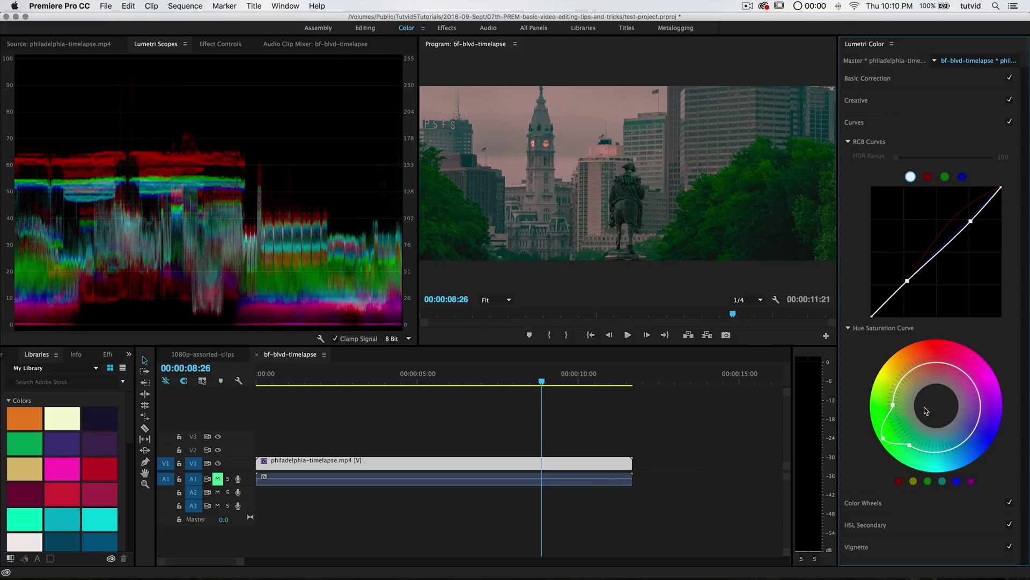
pyautogui.doubleClick(943, 413)
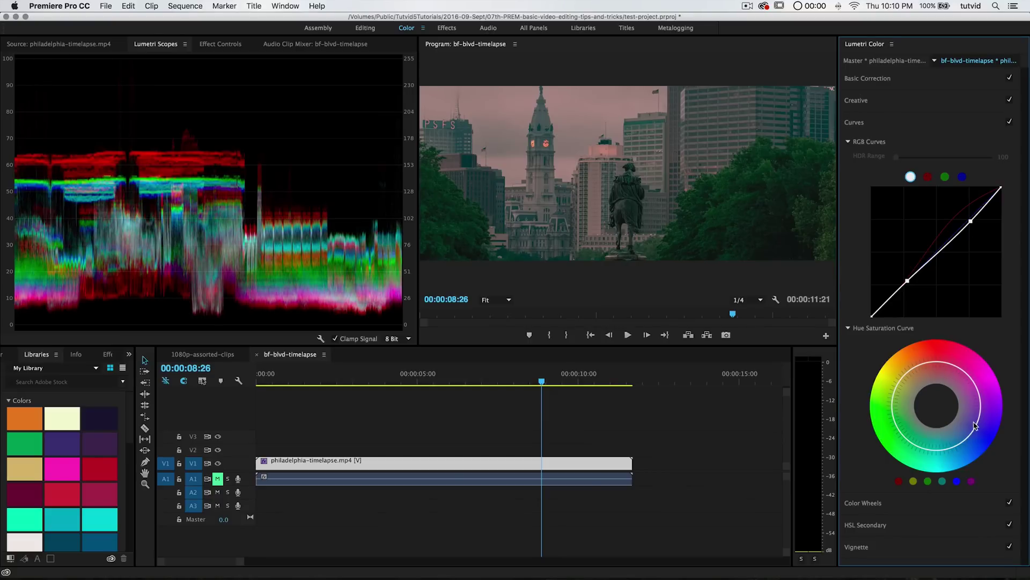
pyautogui.moveTo(978, 431); pyautogui.dragTo(965, 423)
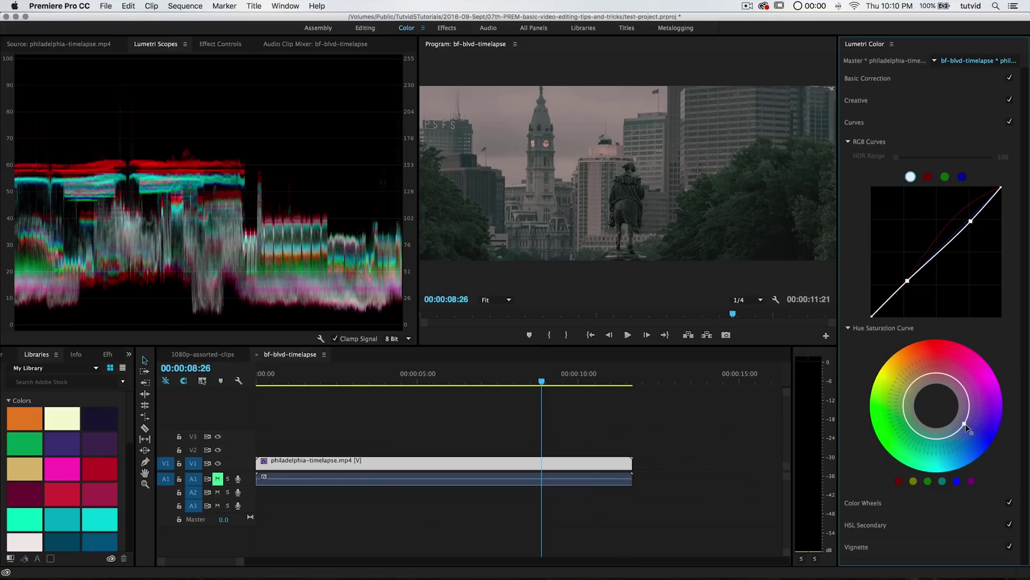
pyautogui.moveTo(964, 425); pyautogui.dragTo(972, 432)
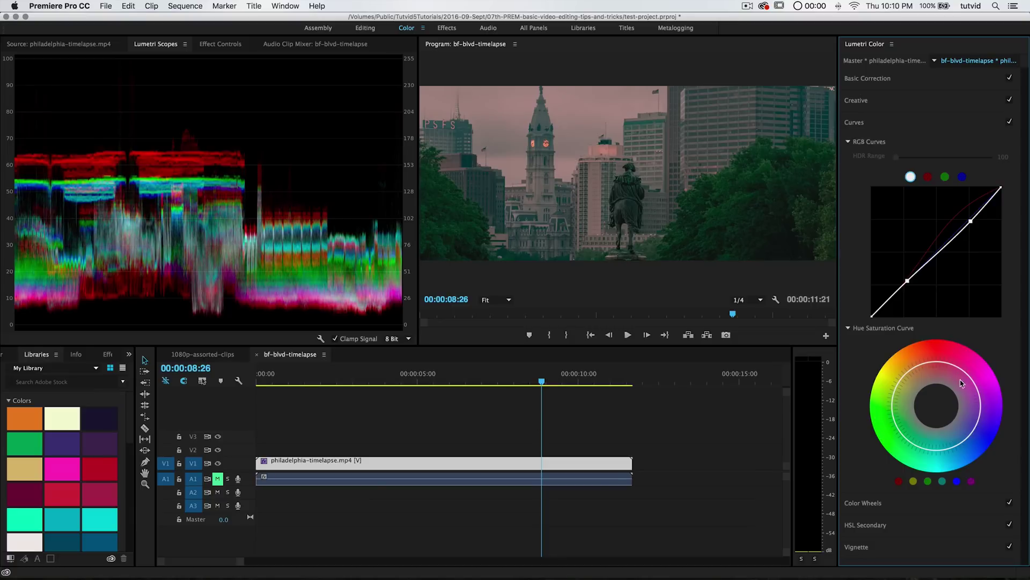
# Shape the Hue Saturation Curve with several points, pulling blue inward and pushing the red-pink and green areas outward
pyautogui.click(979, 392)
pyautogui.moveTo(974, 432); pyautogui.dragTo(965, 427)
pyautogui.click(899, 381)
pyautogui.moveTo(947, 367); pyautogui.dragTo(945, 357)
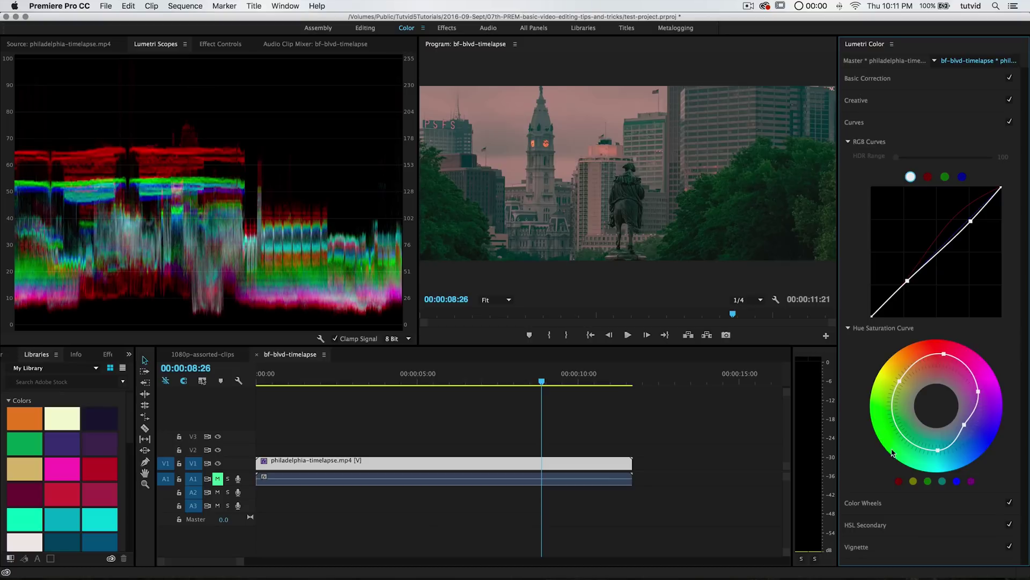
pyautogui.click(915, 445)
pyautogui.moveTo(893, 415); pyautogui.dragTo(887, 423)
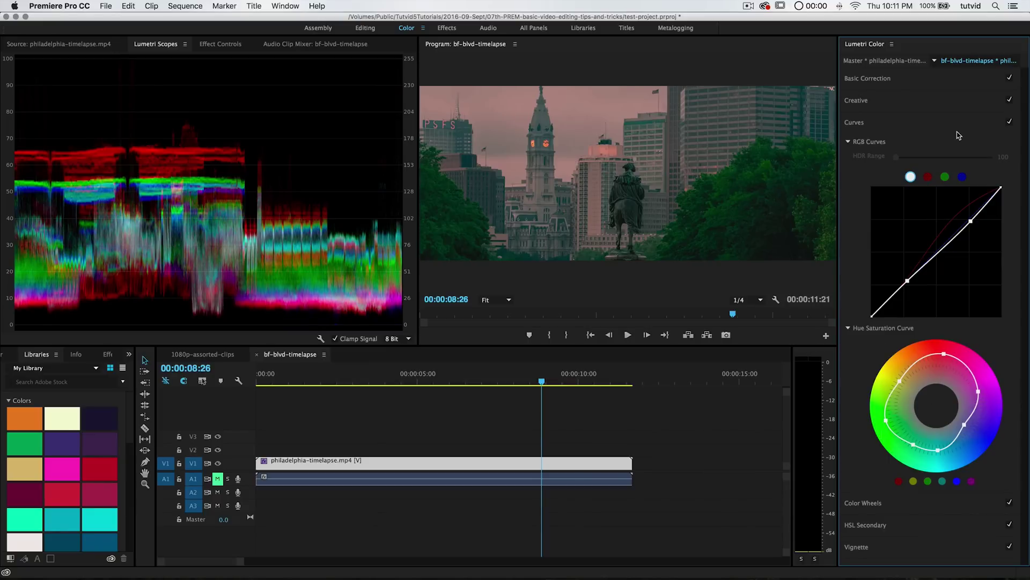
# Compare the image with Curves off and on, leave Curves enabled, and expand the Color Wheels section
pyautogui.click(1009, 122)
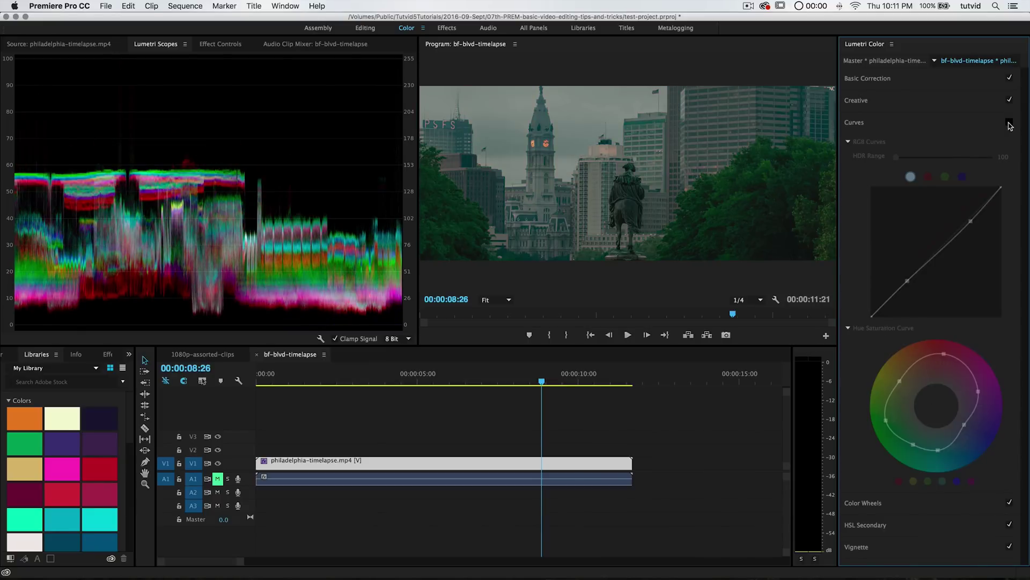
pyautogui.click(1010, 123)
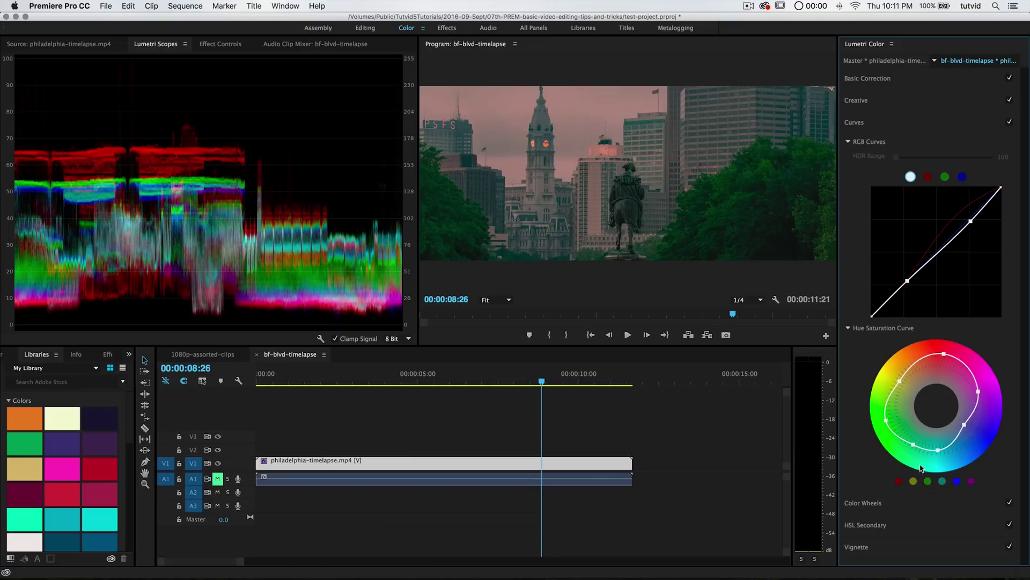
pyautogui.click(860, 107)
pyautogui.click(860, 106)
pyautogui.click(890, 151)
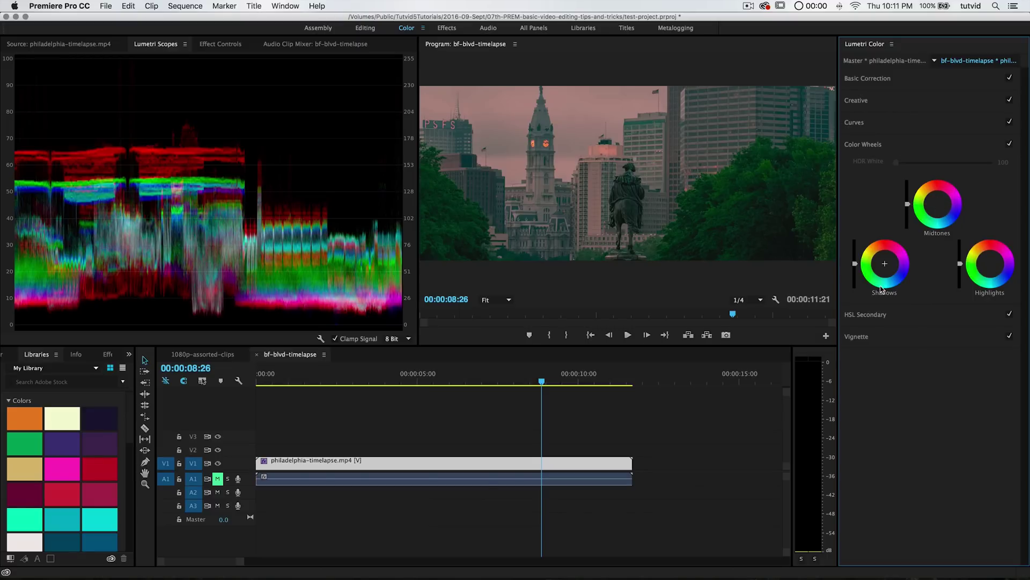
# Try a magenta tint and a slightly raised level on the Shadows wheel, and reset both to neutral
pyautogui.click(899, 254)
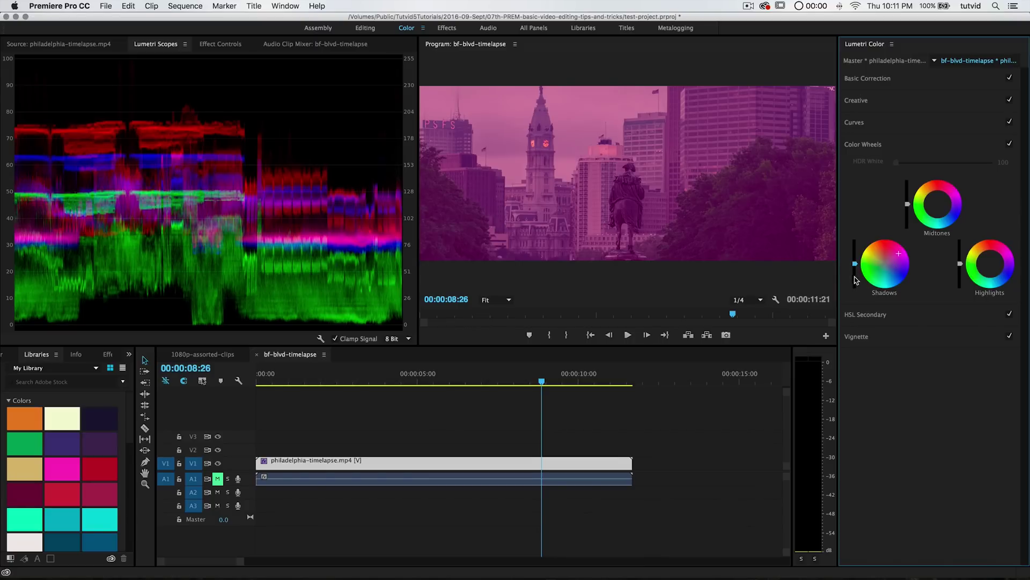
pyautogui.moveTo(855, 269); pyautogui.dragTo(854, 257)
pyautogui.doubleClick(895, 276)
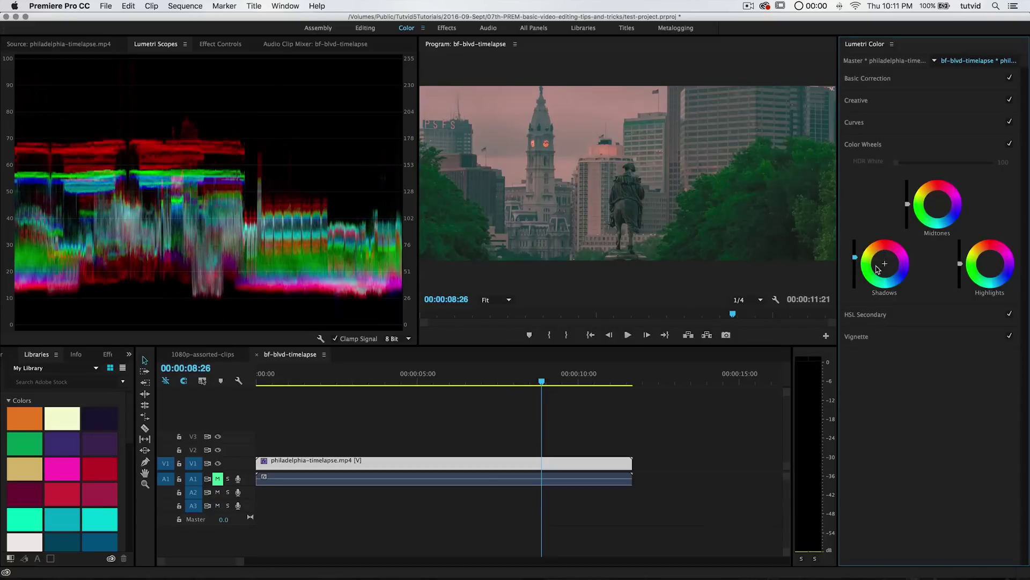
pyautogui.doubleClick(855, 257)
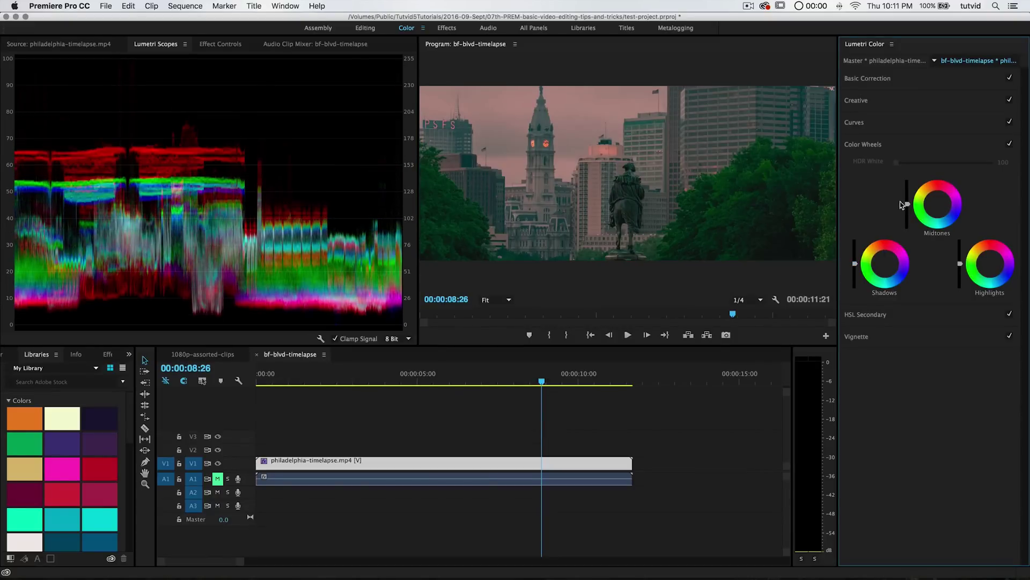
# Lower the Midtones level slightly and shift the Midtones wheel a little toward red
pyautogui.moveTo(908, 202); pyautogui.dragTo(908, 210)
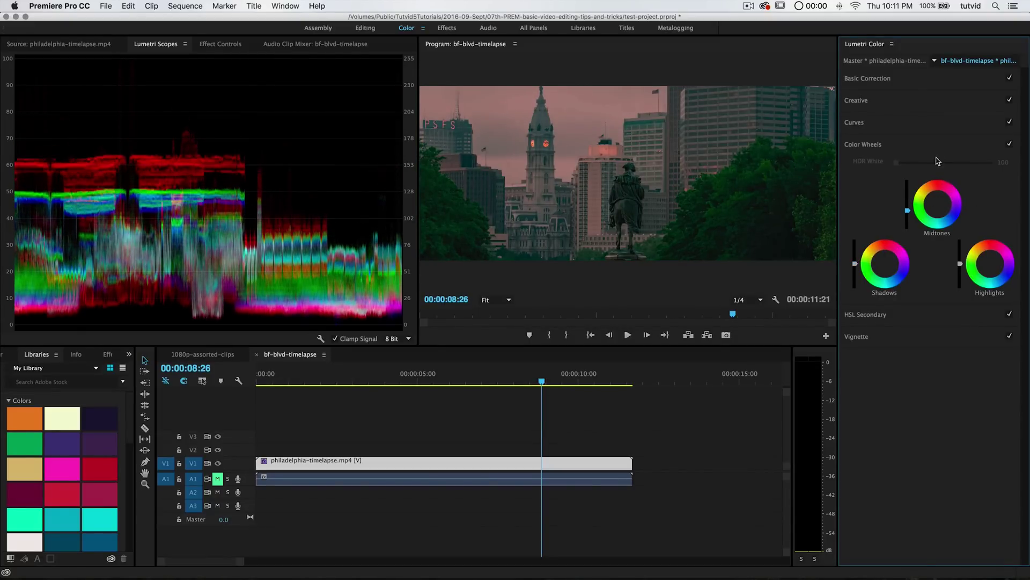
pyautogui.moveTo(943, 200); pyautogui.dragTo(935, 197)
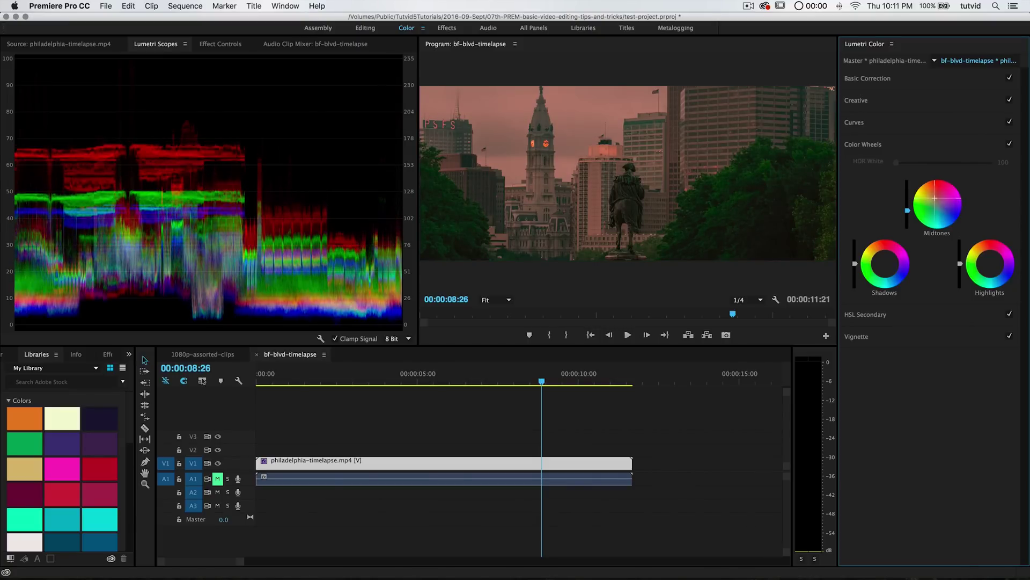
pyautogui.moveTo(935, 198); pyautogui.dragTo(937, 198)
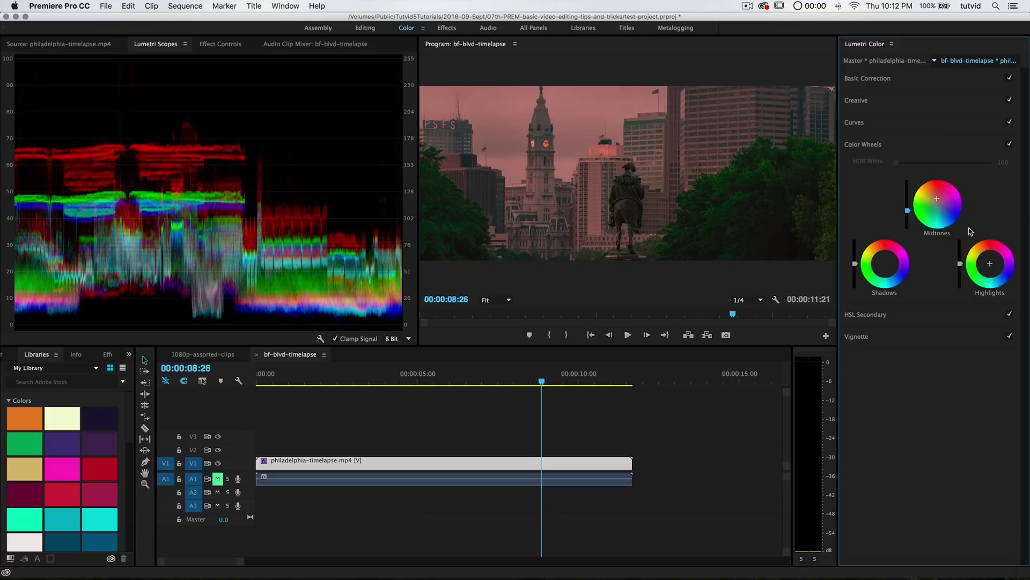
# Key the greens in HSL Secondary with a widened hue falloff and a narrowed saturation range, and expand the Correction settings
pyautogui.click(907, 144)
pyautogui.click(900, 167)
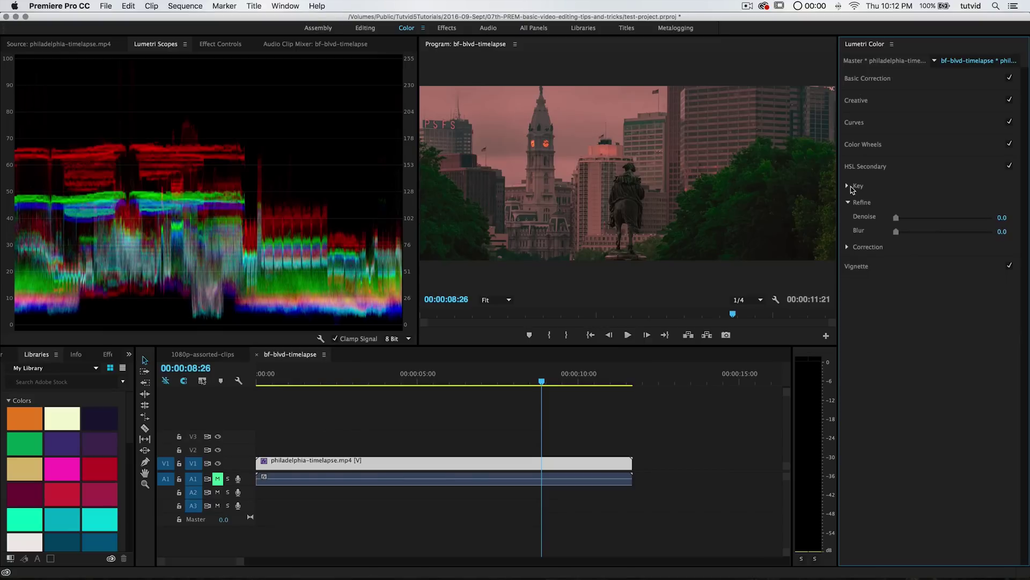
pyautogui.click(849, 186)
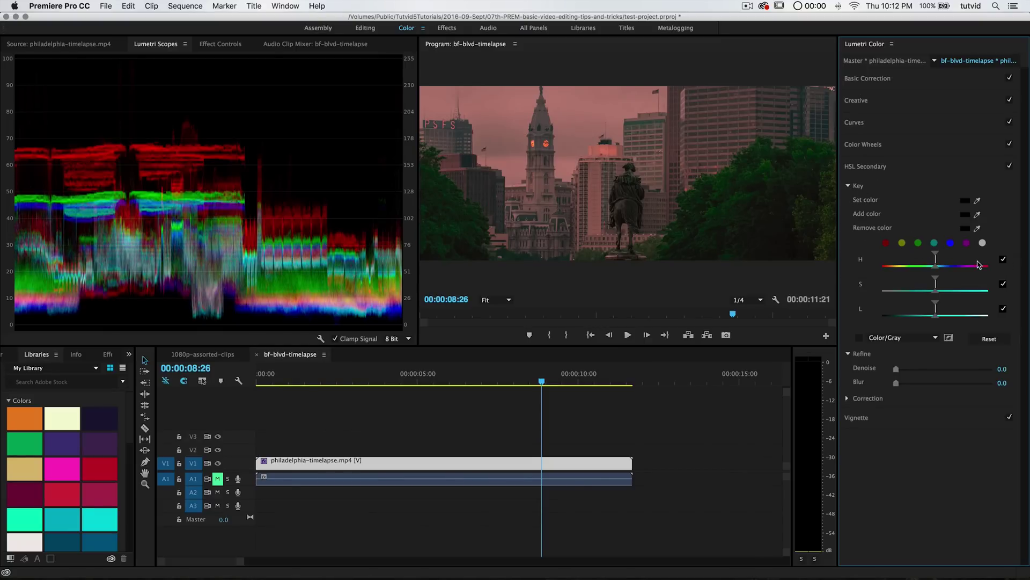
pyautogui.click(925, 259)
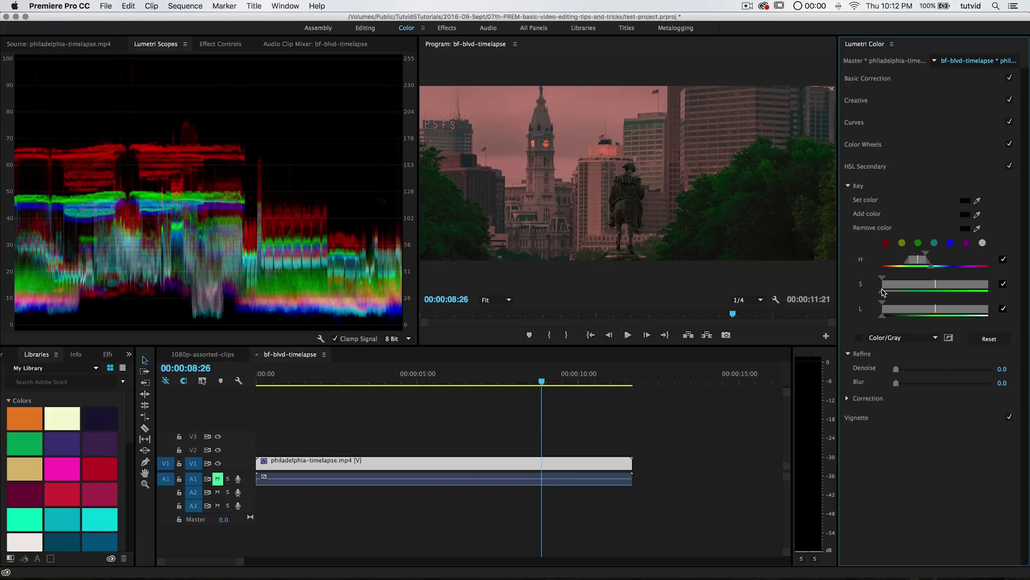
pyautogui.moveTo(937, 271); pyautogui.dragTo(978, 276)
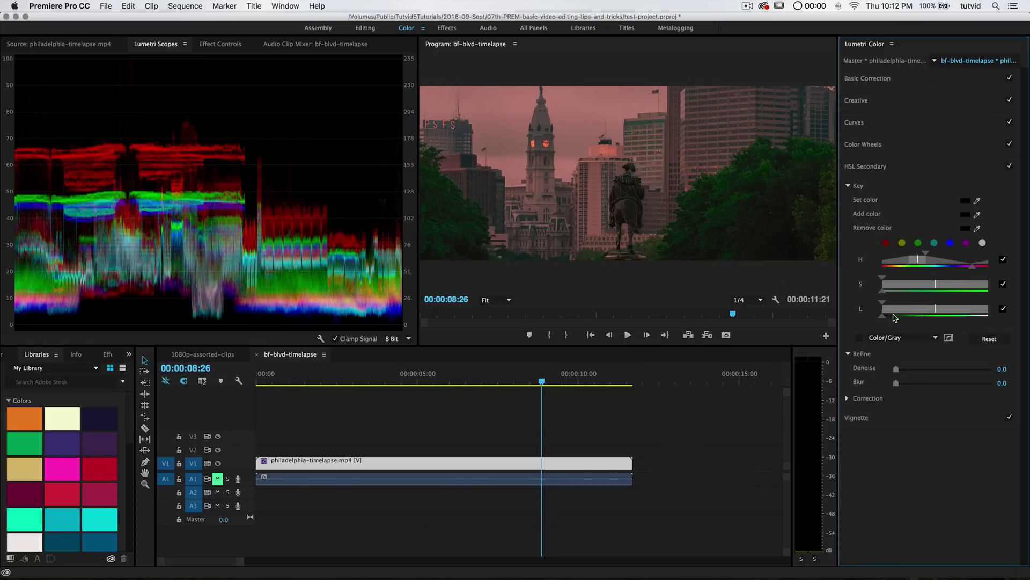
pyautogui.moveTo(884, 304); pyautogui.dragTo(900, 288)
pyautogui.click(848, 355)
pyautogui.click(849, 371)
pyautogui.scroll(-2, 956, 439)
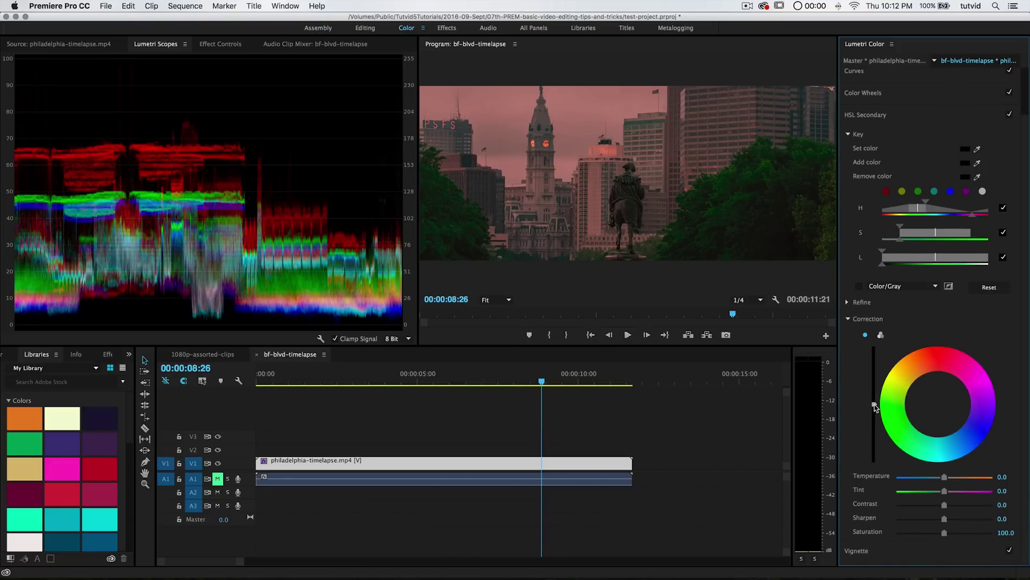
# Try brightening the keyed area and tinting it magenta with the Correction wheel, and reset both adjustments
pyautogui.moveTo(874, 425); pyautogui.dragTo(875, 385)
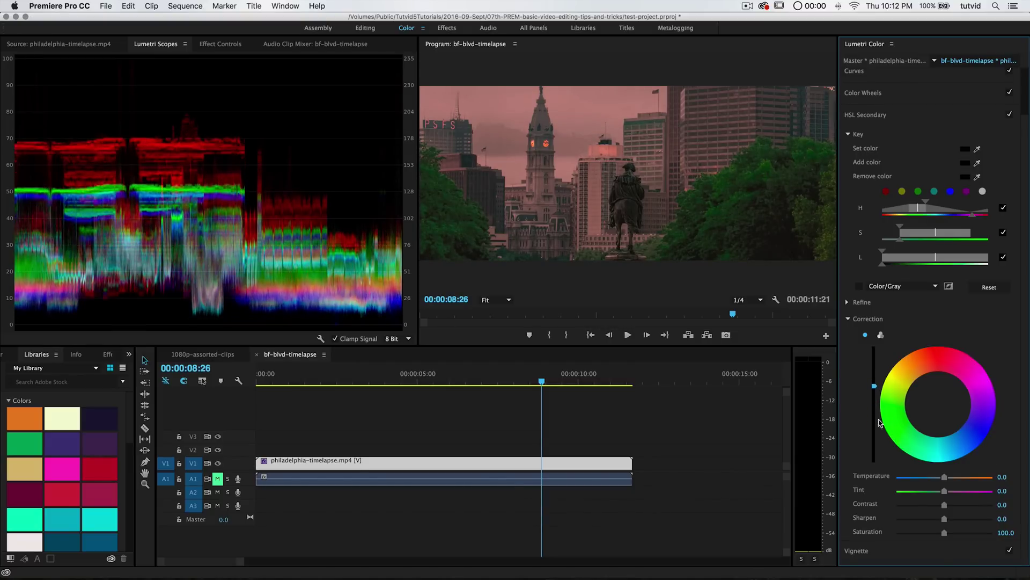
pyautogui.moveTo(914, 405); pyautogui.dragTo(966, 385)
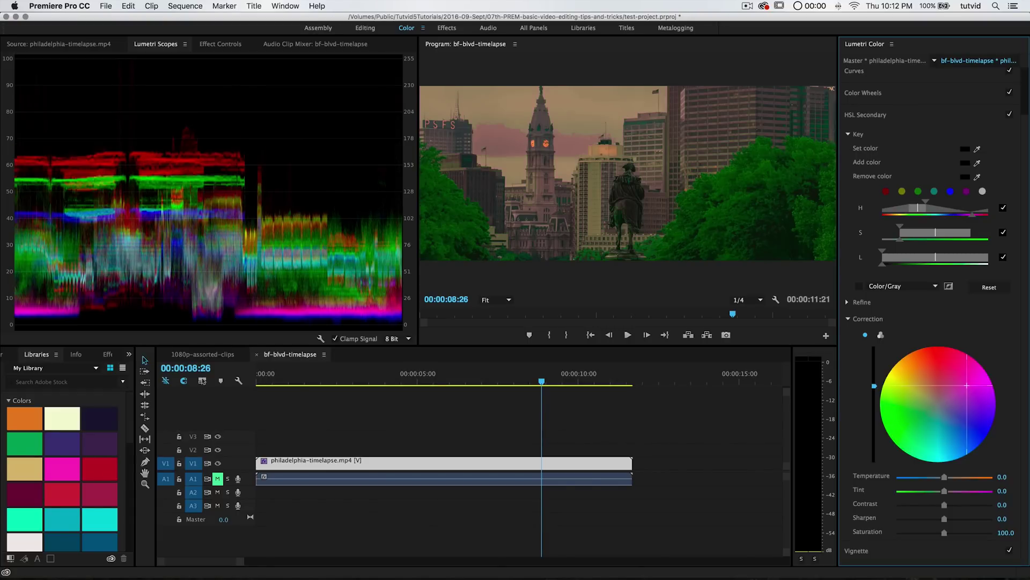
pyautogui.doubleClick(912, 404)
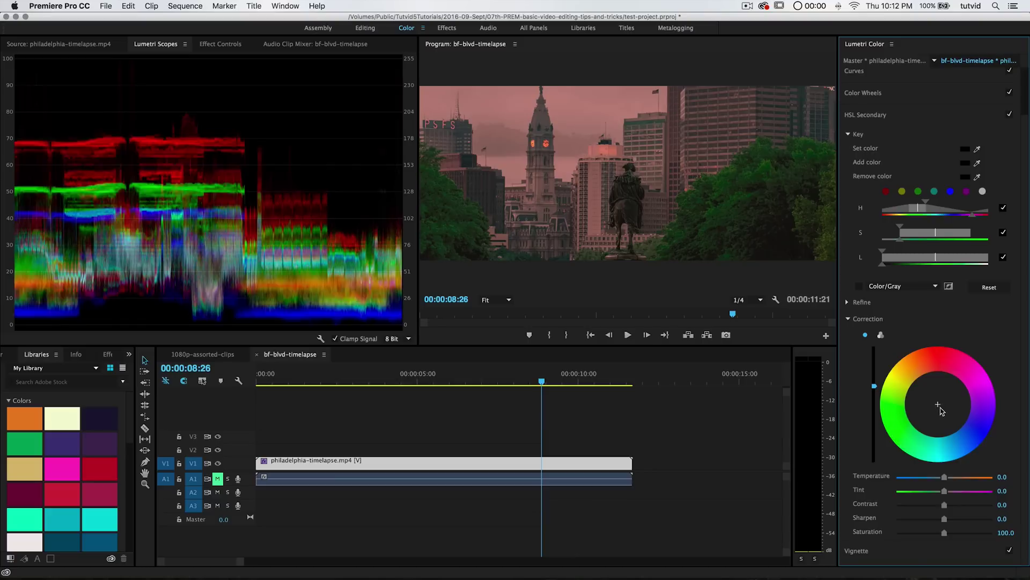
pyautogui.doubleClick(876, 387)
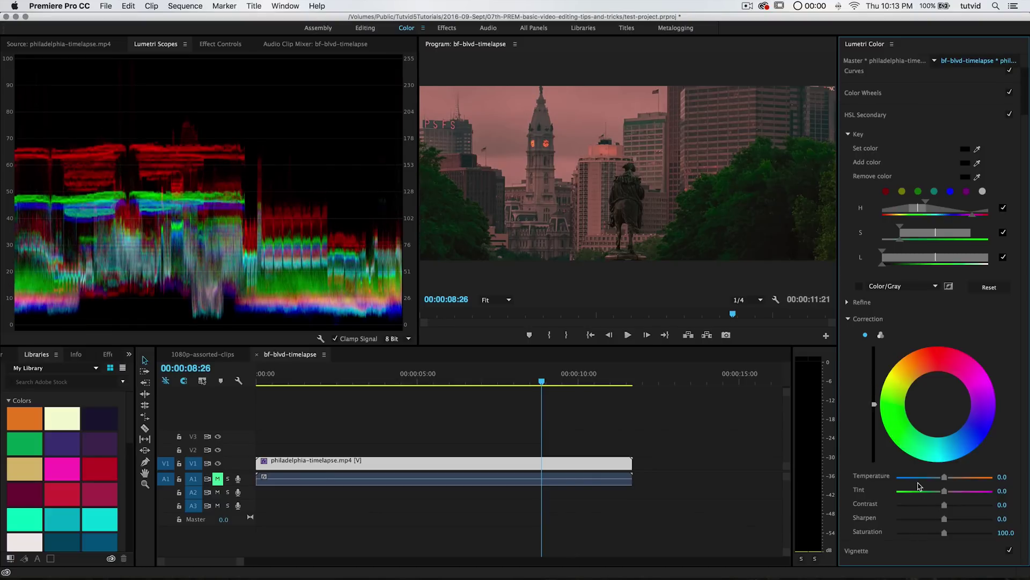
# Try an HSL Secondary Temperature of -16.7, reset it, and set the Tint to -17.8
pyautogui.moveTo(937, 477)
pyautogui.mouseDown()
pyautogui.moveTo(972, 491)
pyautogui.moveTo(952, 478)
pyautogui.moveTo(953, 492)
pyautogui.moveTo(918, 492)
pyautogui.moveTo(937, 478)
pyautogui.mouseUp()
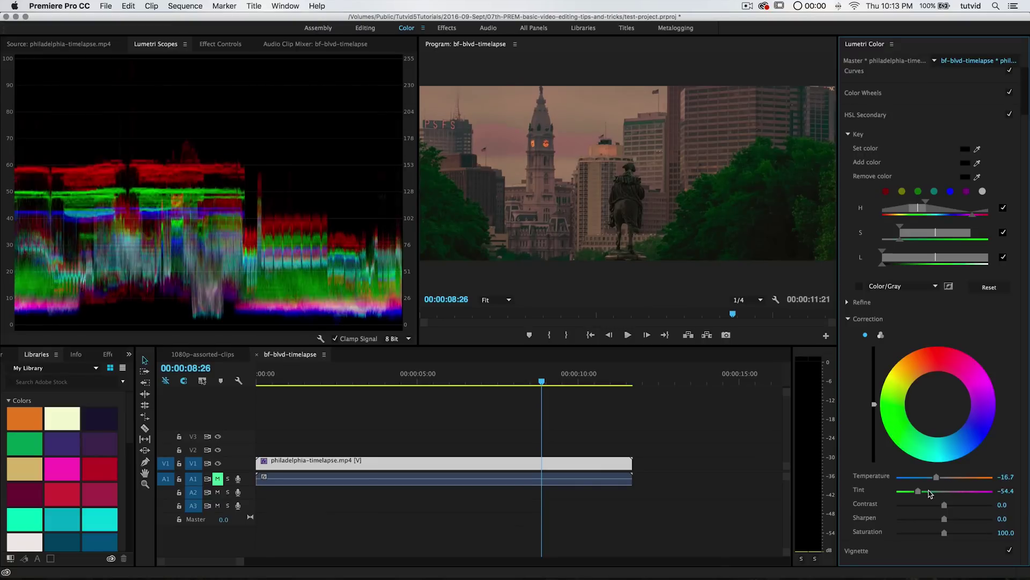
pyautogui.doubleClick(936, 478)
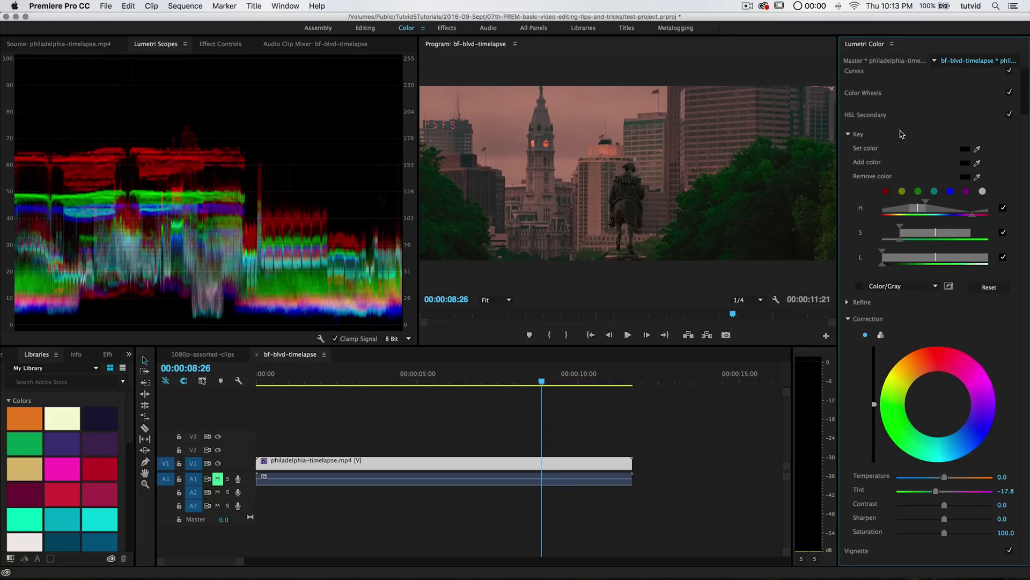
# Set the Vignette to Amount -1.2, Midpoint 86.1, Roundness 57.8 and Feather 87.2, and toggle the section, leaving it disabled
pyautogui.click(891, 117)
pyautogui.click(903, 189)
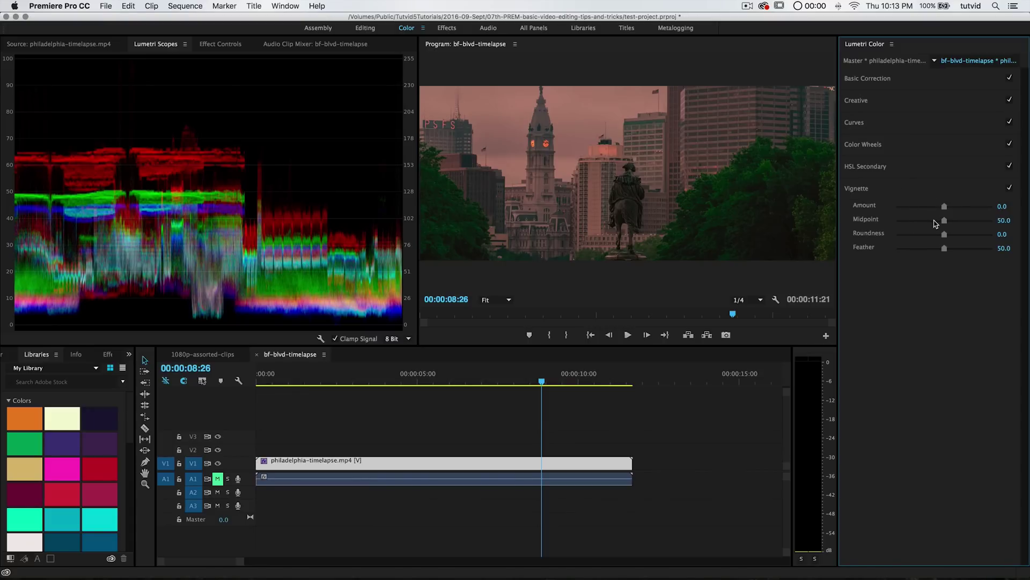
pyautogui.moveTo(946, 248); pyautogui.dragTo(873, 247)
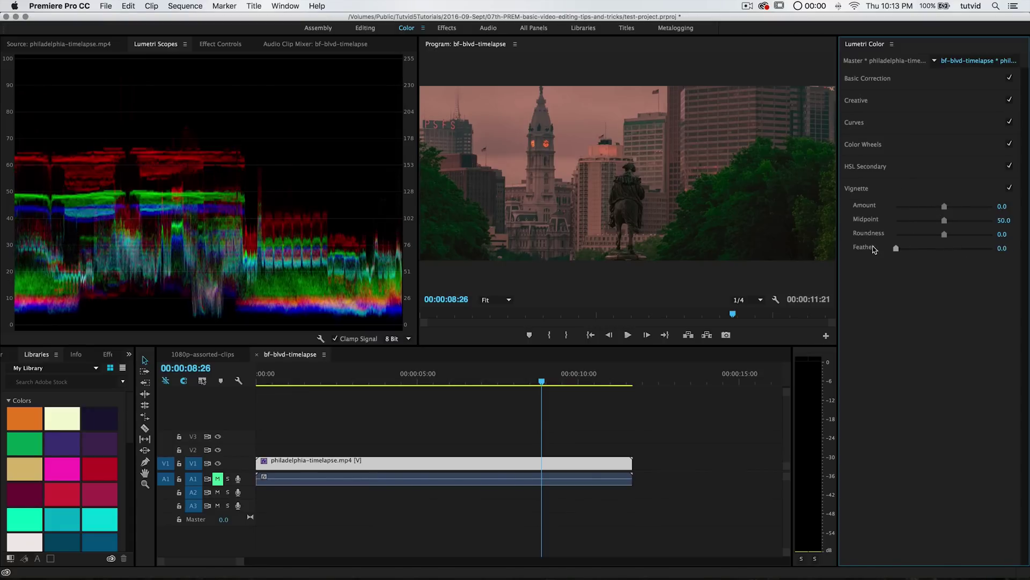
pyautogui.moveTo(945, 207); pyautogui.dragTo(961, 236)
pyautogui.moveTo(896, 249); pyautogui.dragTo(980, 249)
pyautogui.moveTo(979, 207); pyautogui.dragTo(980, 235)
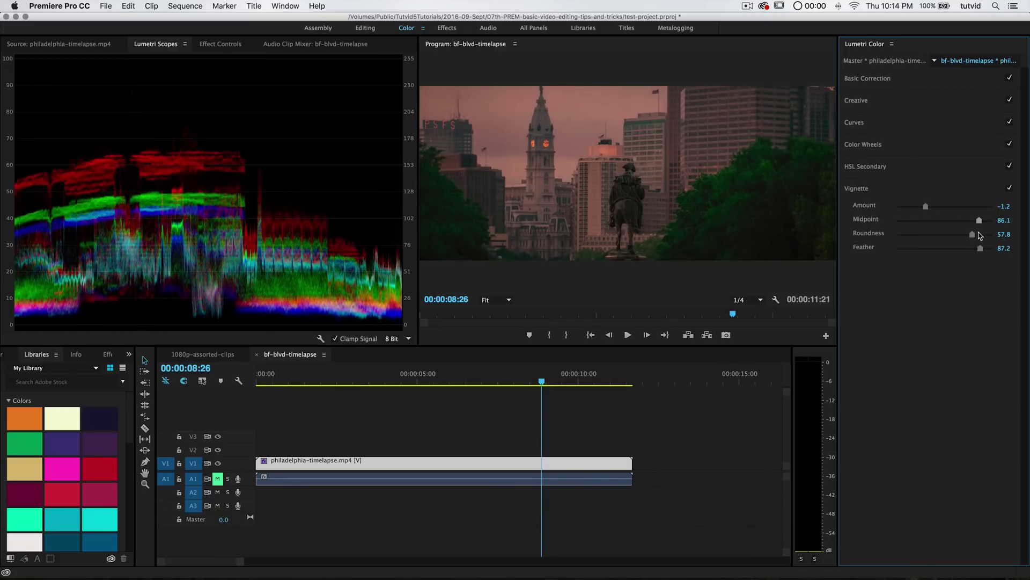
pyautogui.click(1009, 188)
pyautogui.click(1010, 188)
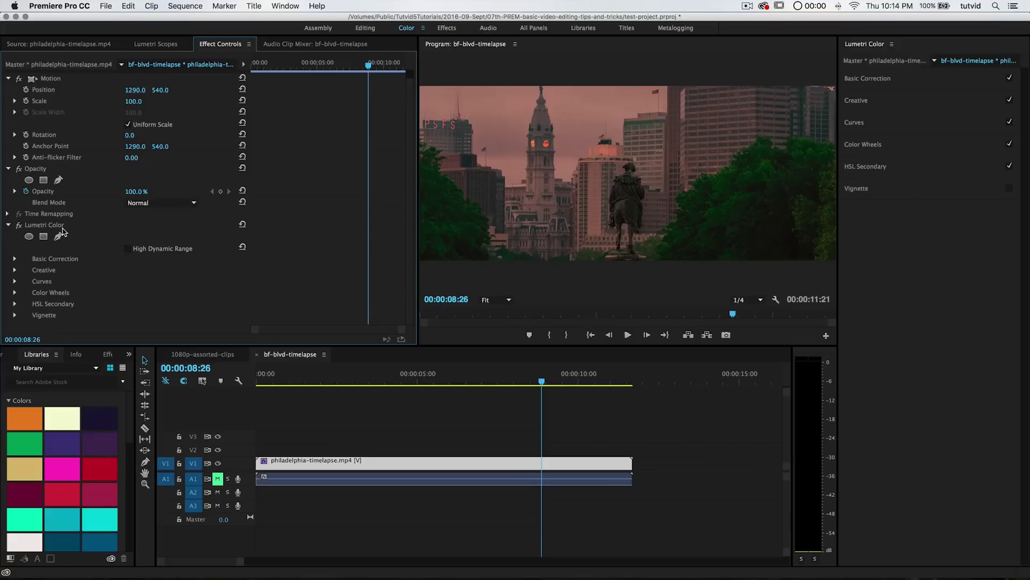
# Collapse the Lumetri Color effect in Effect Controls, and deselect and reselect the Philadelphia timelapse clip in the timeline
pyautogui.click(8, 225)
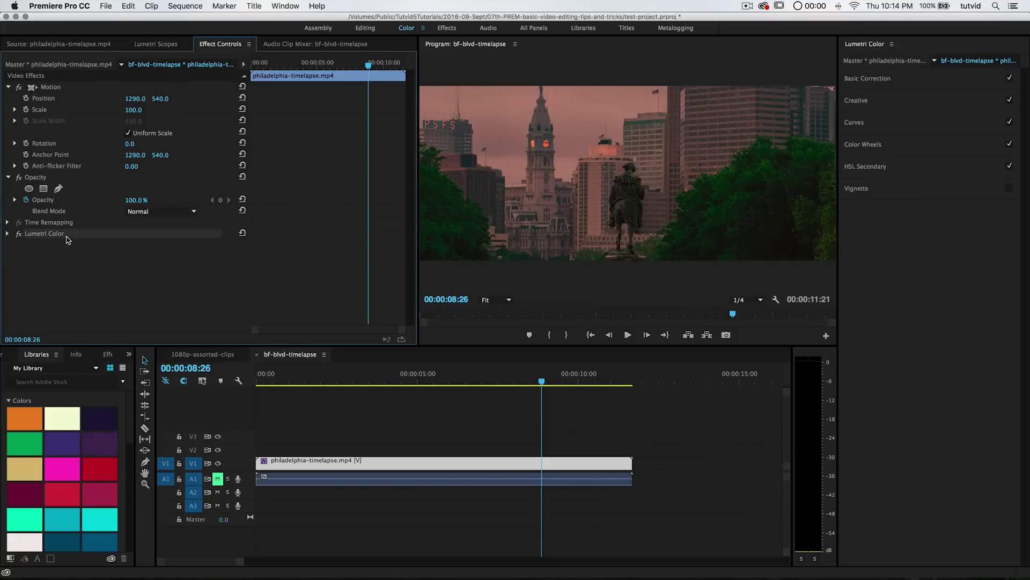
pyautogui.click(414, 435)
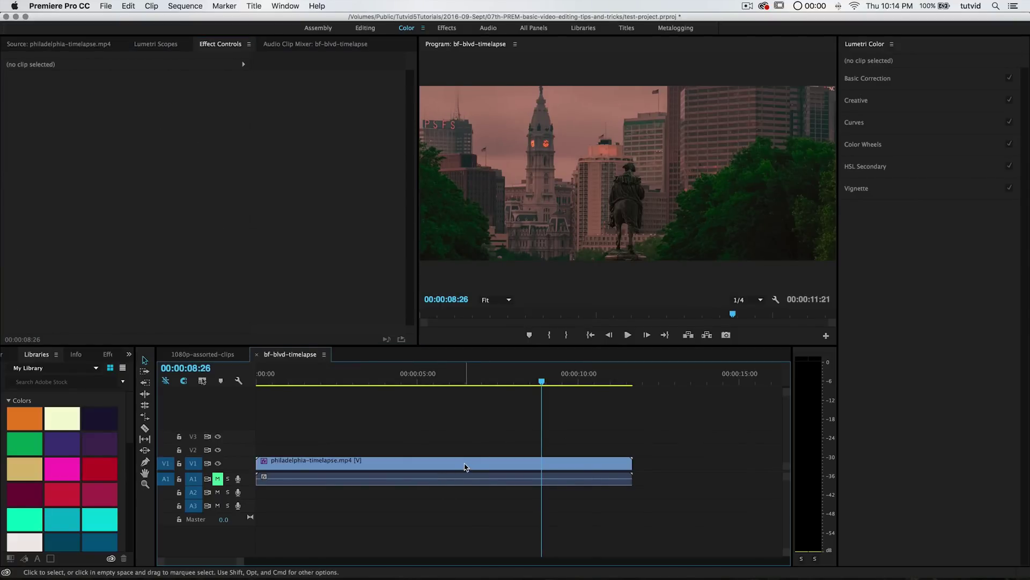
pyautogui.click(453, 465)
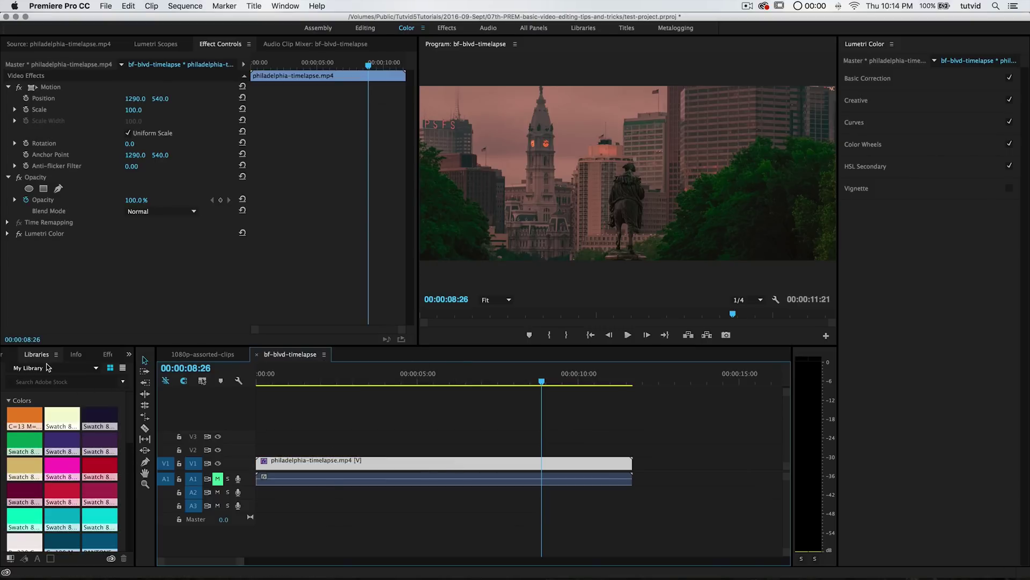
# Widen the panel group holding the Libraries and show the test-project media items in it
pyautogui.moveTo(136, 379); pyautogui.dragTo(186, 379)
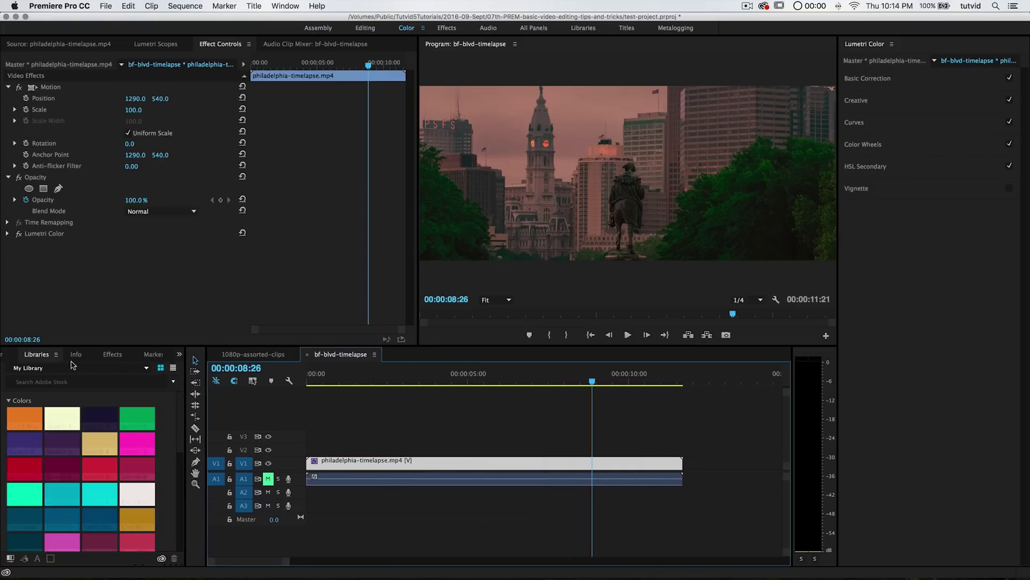
pyautogui.click(16, 357)
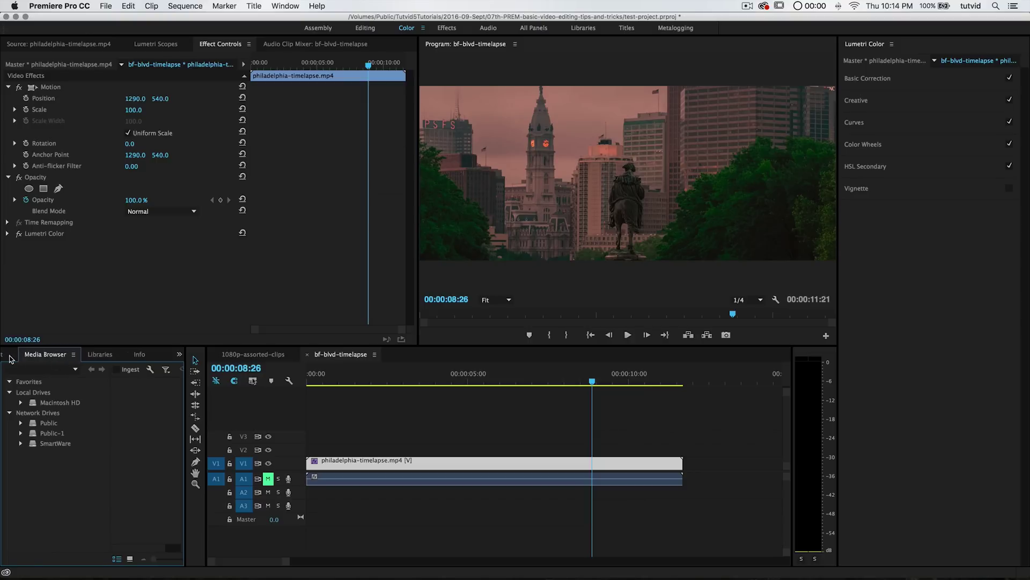
pyautogui.click(9, 356)
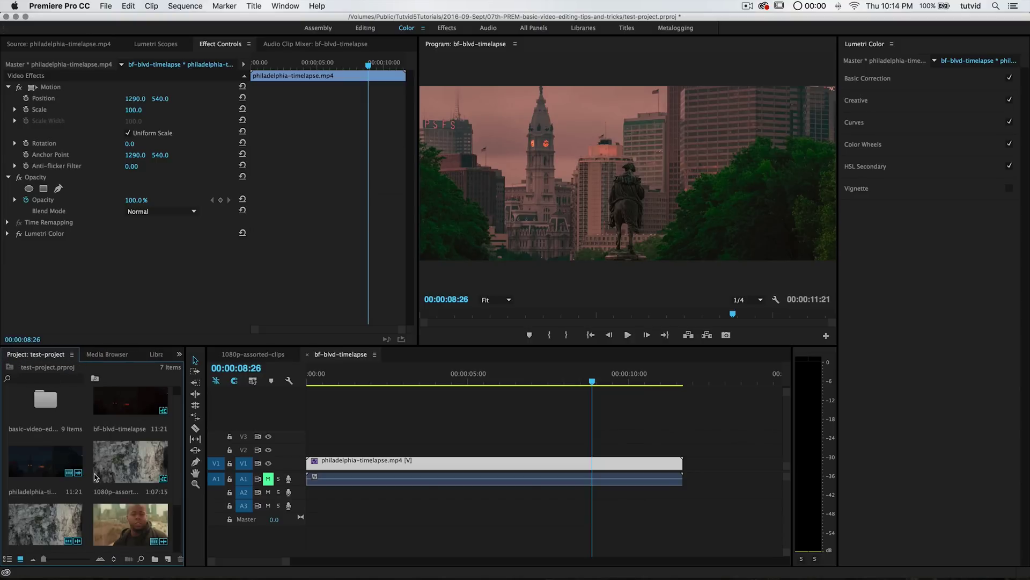
# Place a second, ungraded copy of the Philadelphia timelapse after the first clip, preview it at 00:00:13:11, and delete it
pyautogui.scroll(1, 95, 476)
pyautogui.moveTo(28, 505); pyautogui.dragTo(719, 432)
pyautogui.moveTo(719, 381); pyautogui.dragTo(737, 406)
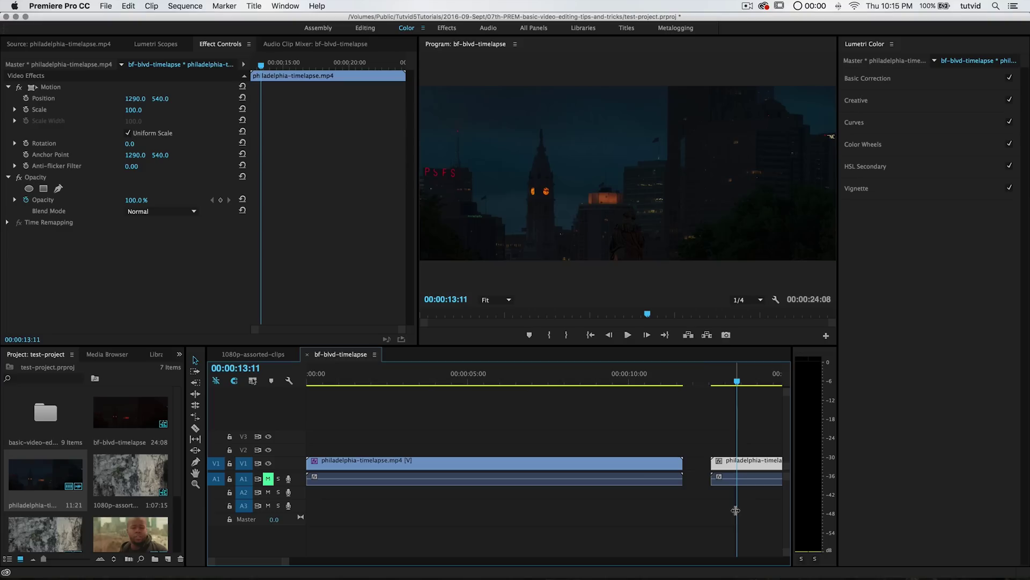
pyautogui.moveTo(700, 412); pyautogui.dragTo(770, 530)
pyautogui.press('Delete')
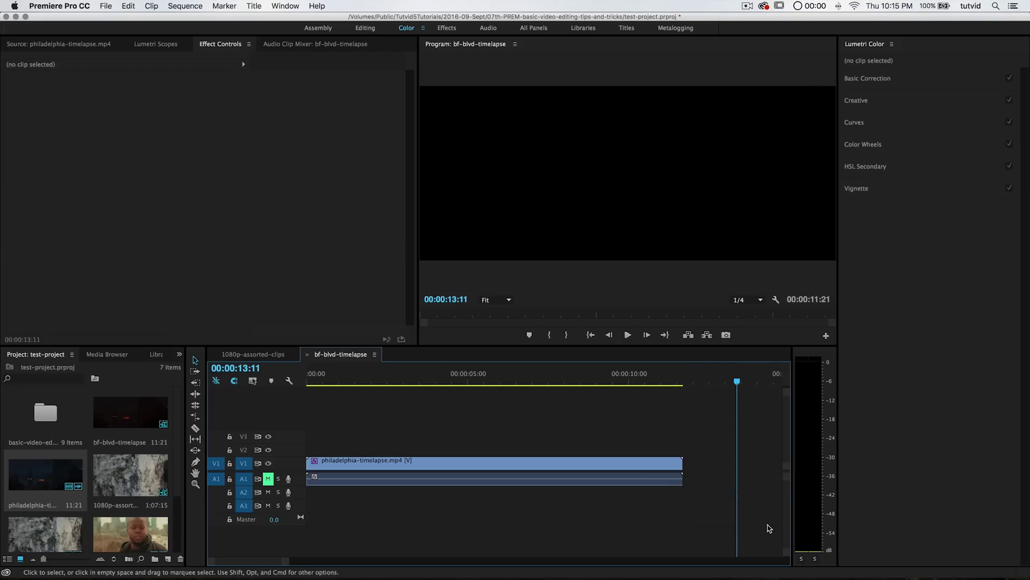
# Switch to the 1080p-assorted-clips sequence and park the playhead at 00:00:03:01 on the mantle-leaning-against-wall clip
pyautogui.moveTo(546, 441); pyautogui.dragTo(339, 464)
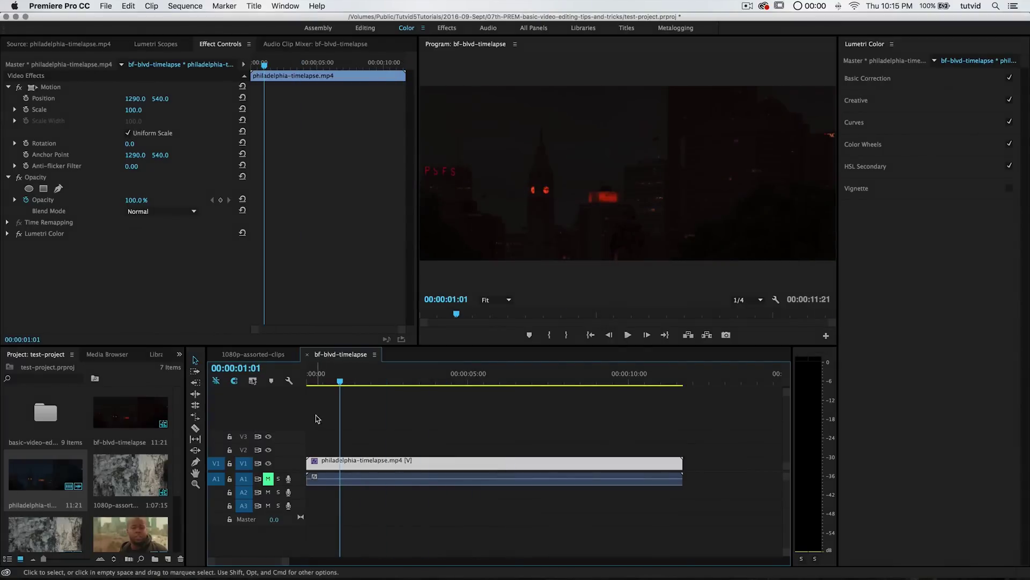
pyautogui.click(251, 356)
pyautogui.moveTo(331, 385); pyautogui.dragTo(327, 424)
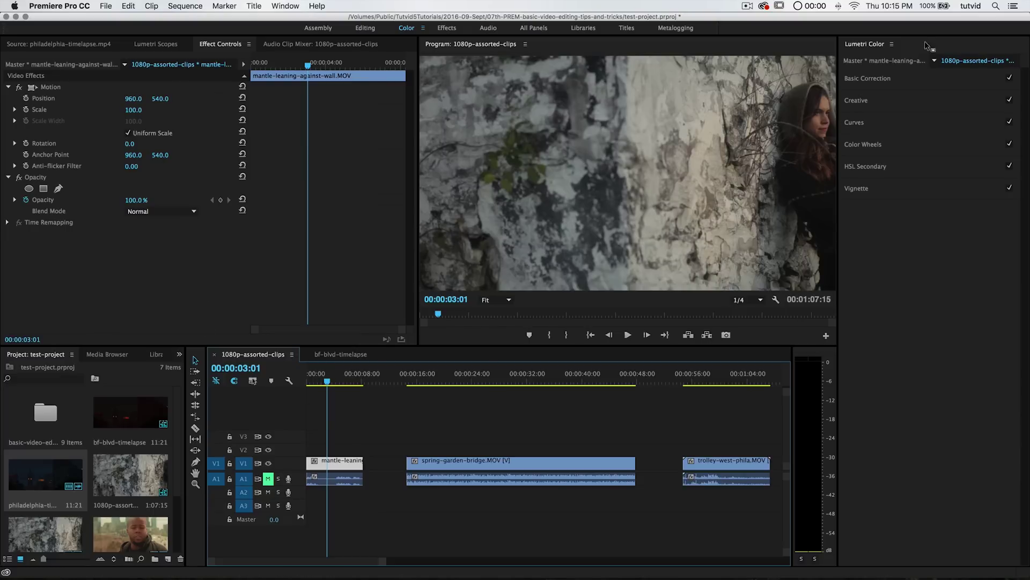
pyautogui.click(982, 67)
# In Basic Correction, set the clip's Temperature to -11.1, Tint to 7.8, Exposure to -0.2 and Contrast to -76.7
pyautogui.click(907, 81)
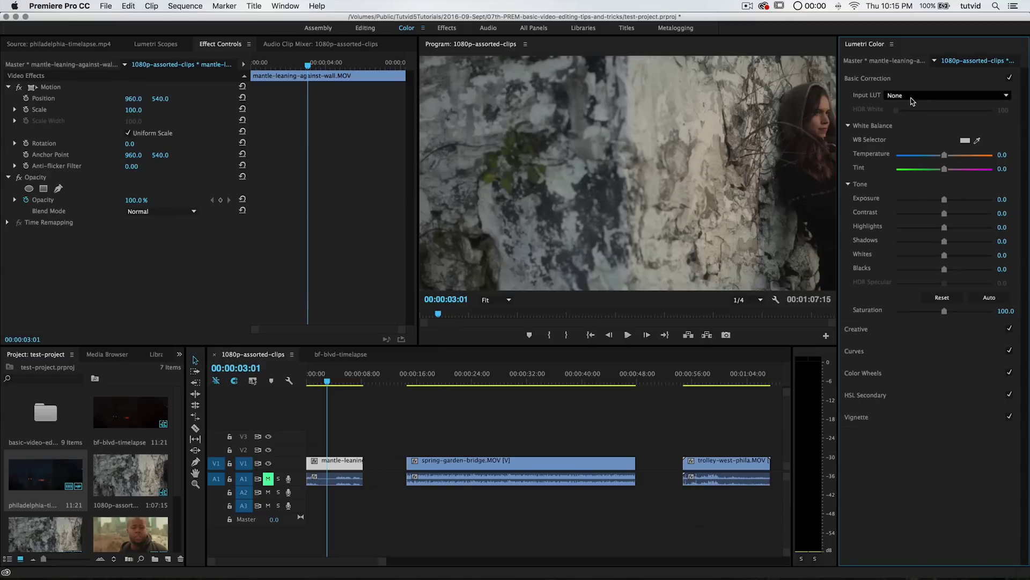
pyautogui.moveTo(933, 155); pyautogui.dragTo(931, 155)
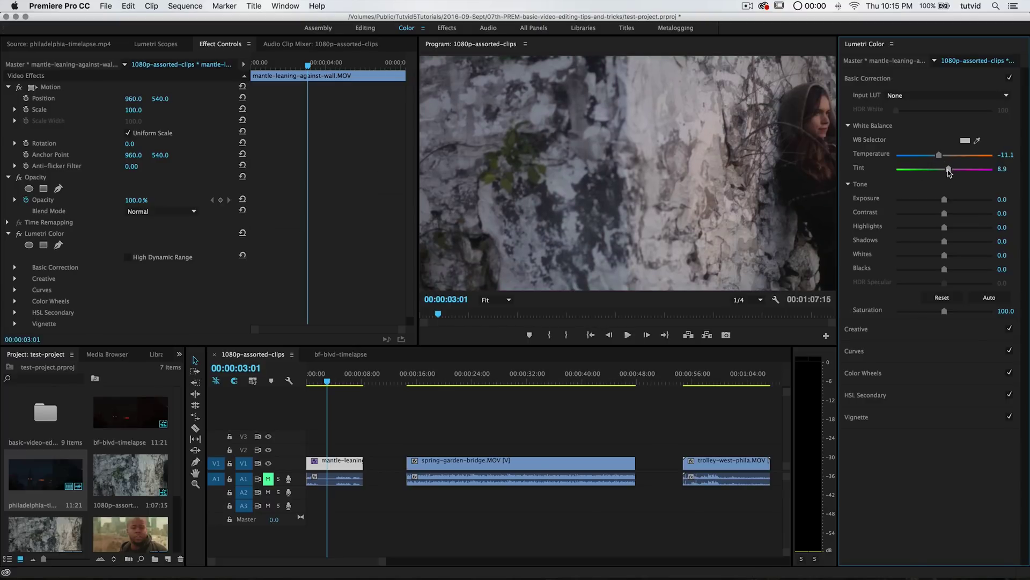
pyautogui.moveTo(946, 204); pyautogui.dragTo(929, 217)
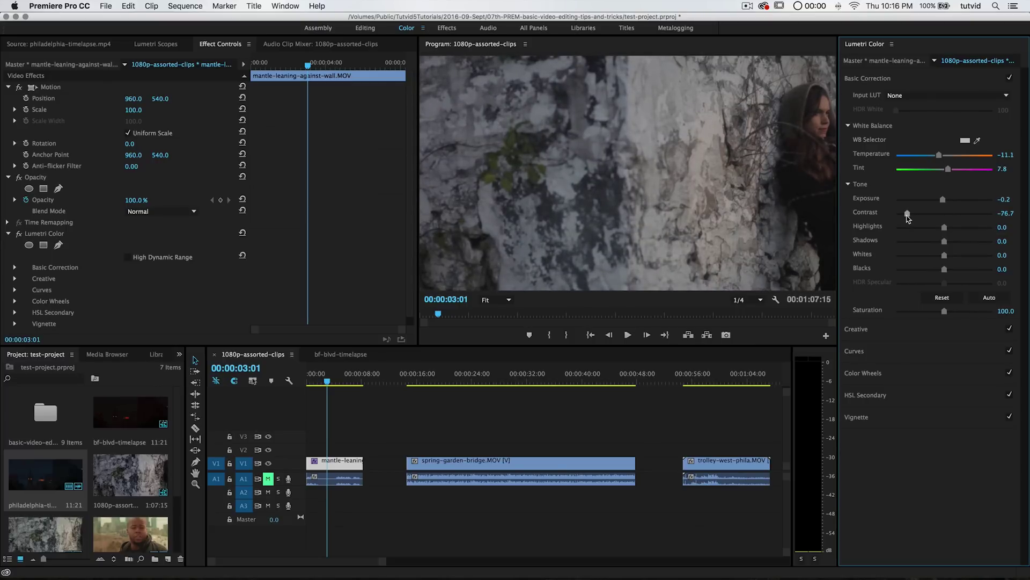
# Set Highlights to -36.7, Shadows to 6.7, Whites to -51.1, Blacks to -5.6 and Saturation to 103.3
pyautogui.moveTo(947, 233); pyautogui.dragTo(921, 230)
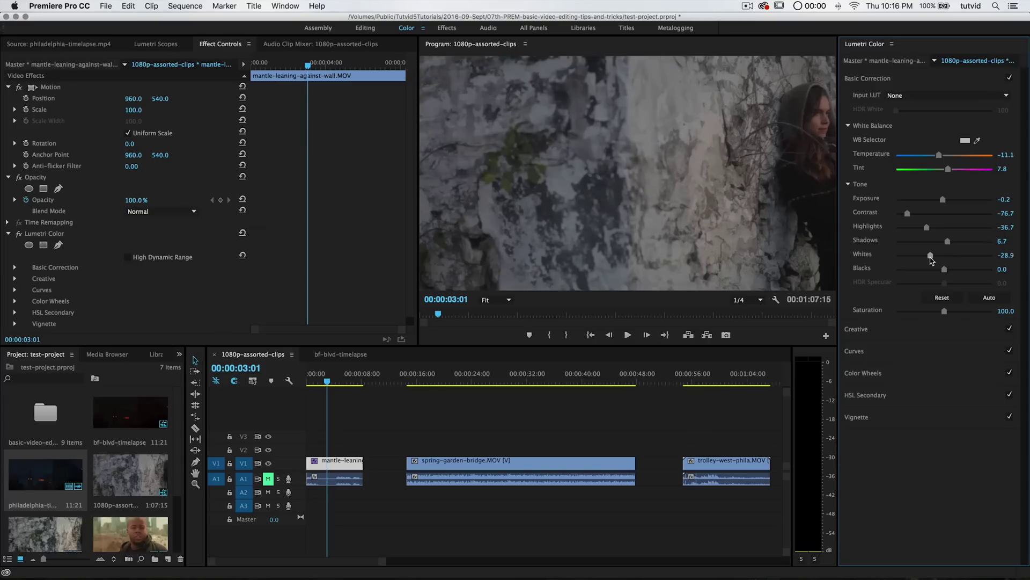
pyautogui.moveTo(930, 260)
pyautogui.mouseDown()
pyautogui.moveTo(920, 260)
pyautogui.moveTo(942, 268)
pyautogui.mouseUp()
pyautogui.moveTo(945, 312)
pyautogui.mouseDown()
pyautogui.moveTo(920, 311)
pyautogui.moveTo(946, 312)
pyautogui.mouseUp()
# At 00:00:05:14, use the Creative section to tint the shadows subtly blue and the highlights slightly warm, and adjust the Tint Balance
pyautogui.click(344, 382)
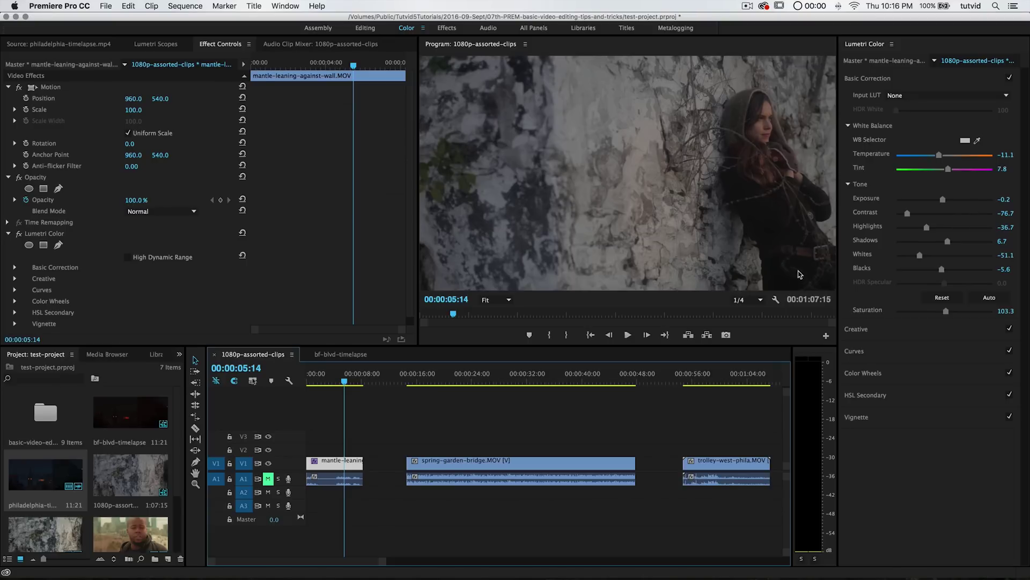
pyautogui.click(876, 80)
pyautogui.click(877, 101)
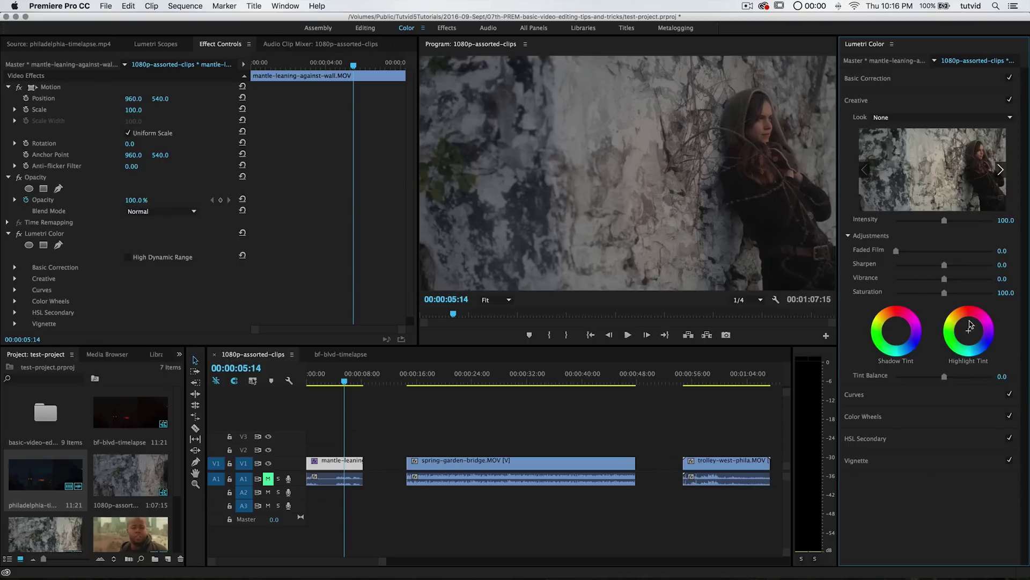
pyautogui.click(901, 338)
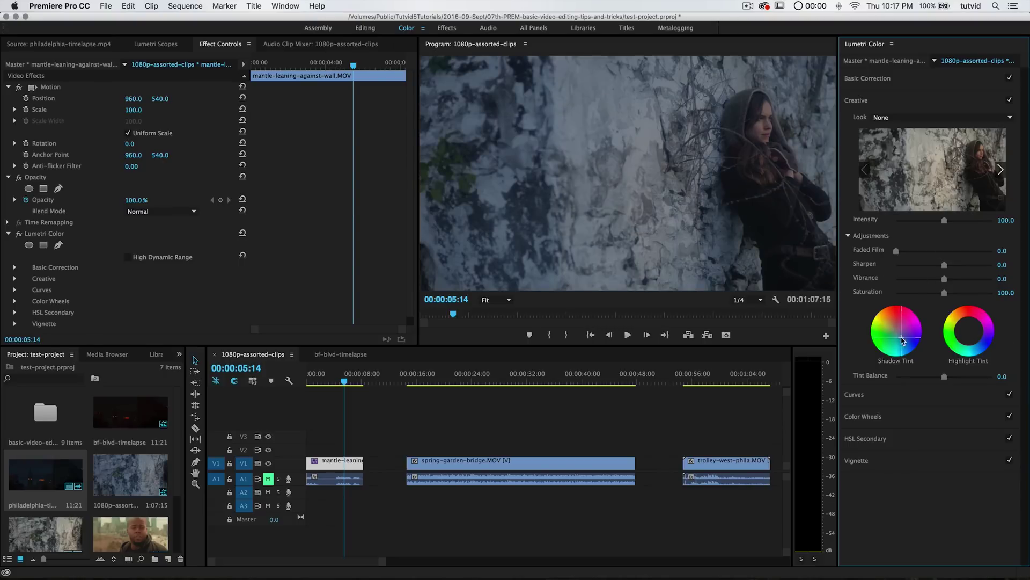
pyautogui.click(965, 324)
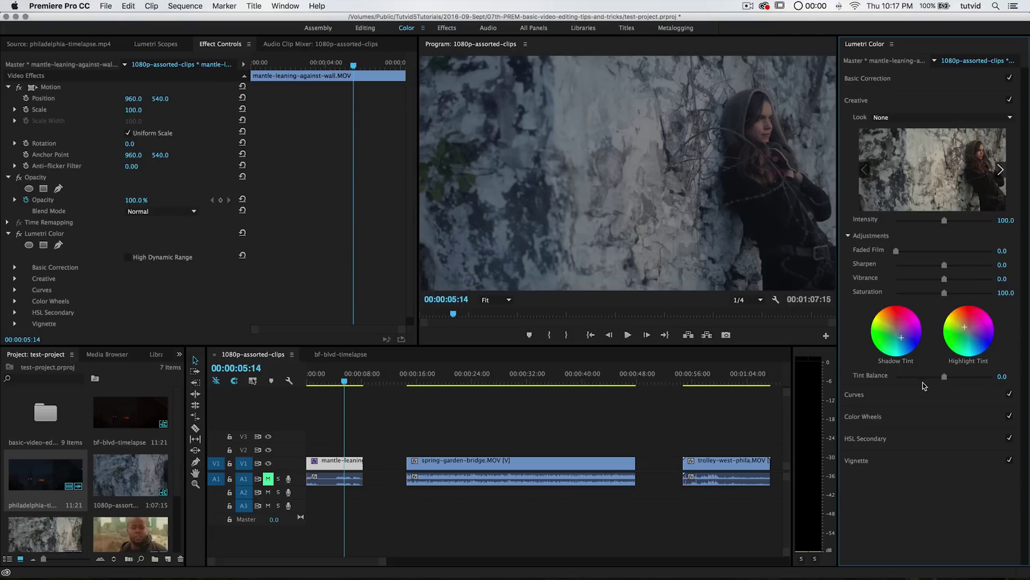
pyautogui.moveTo(944, 376); pyautogui.dragTo(956, 379)
pyautogui.doubleClick(897, 334)
pyautogui.moveTo(897, 334); pyautogui.dragTo(900, 335)
# In the Hue Saturation Curve, boost the reds and slightly reduce the blue saturation using added control points
pyautogui.click(895, 101)
pyautogui.click(893, 116)
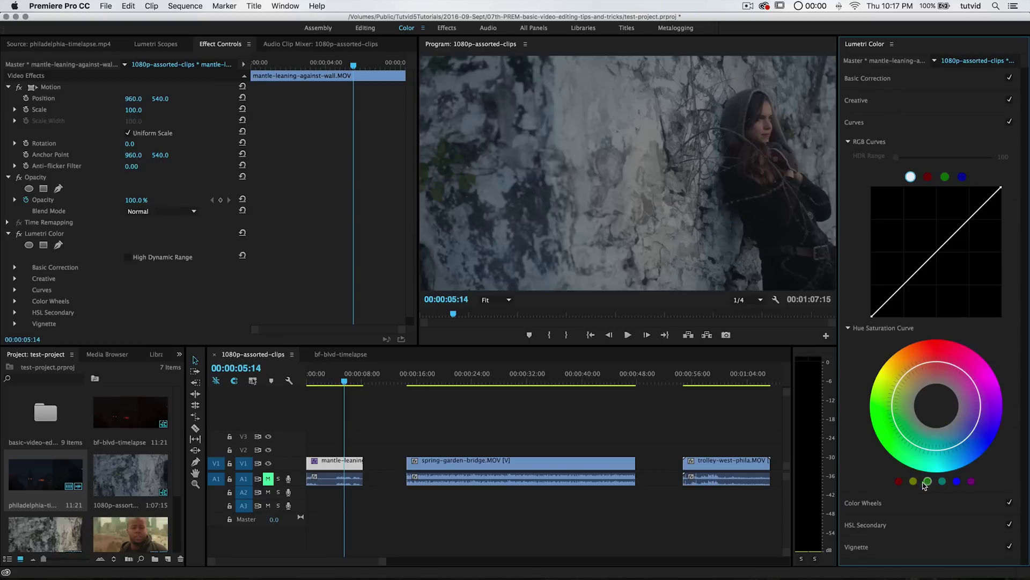
pyautogui.click(900, 481)
pyautogui.moveTo(935, 360); pyautogui.dragTo(909, 364)
pyautogui.click(978, 397)
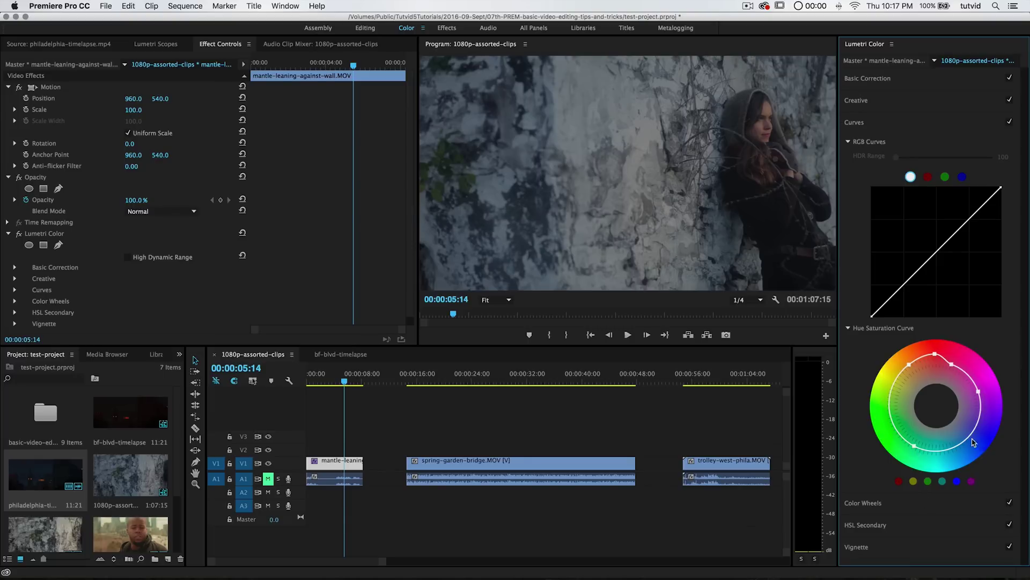
pyautogui.moveTo(966, 436); pyautogui.dragTo(964, 434)
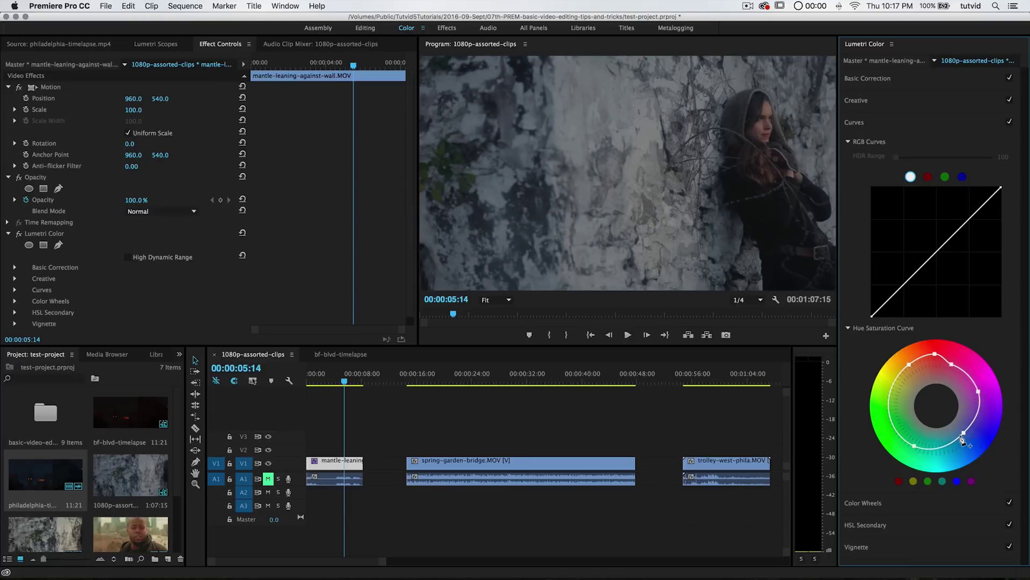
# Add shadow and highlight points to the main RGB curve, slightly lift its black endpoint and lower its white endpoint
pyautogui.click(859, 122)
pyautogui.click(877, 127)
pyautogui.moveTo(871, 316); pyautogui.dragTo(863, 316)
pyautogui.moveTo(912, 275); pyautogui.dragTo(910, 283)
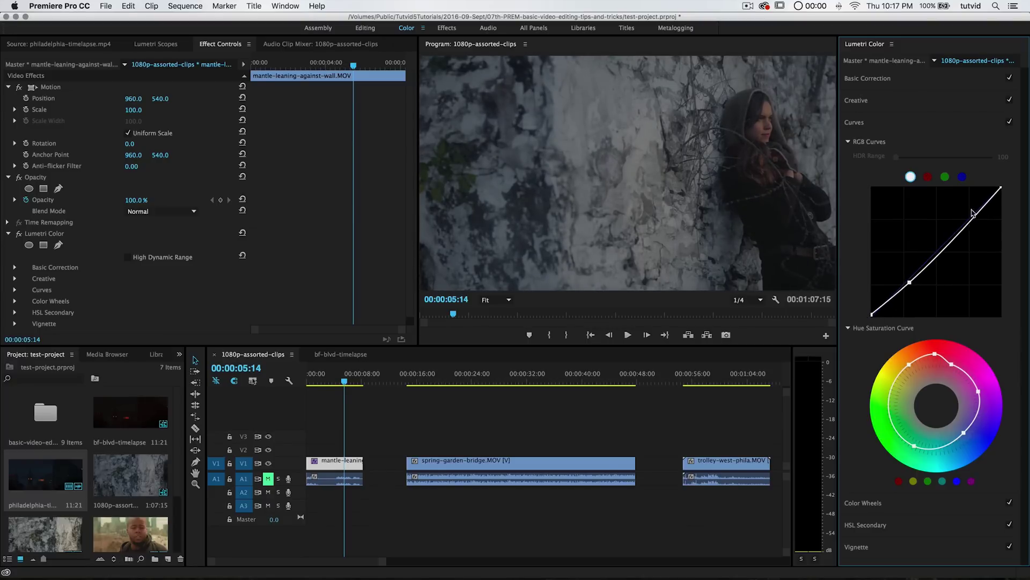
pyautogui.moveTo(969, 218); pyautogui.dragTo(968, 220)
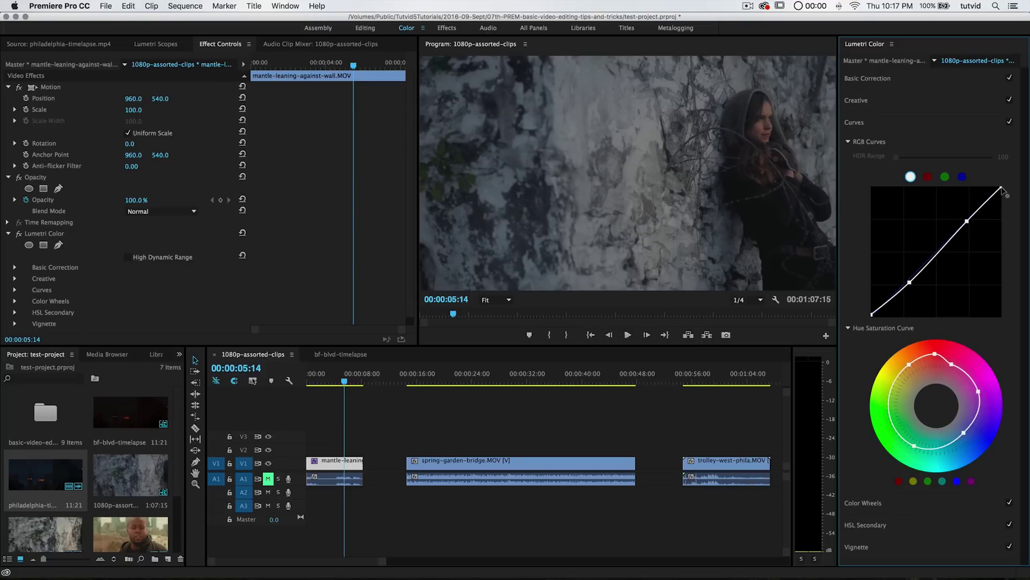
pyautogui.moveTo(1002, 188); pyautogui.dragTo(1004, 192)
pyautogui.moveTo(909, 283); pyautogui.dragTo(909, 280)
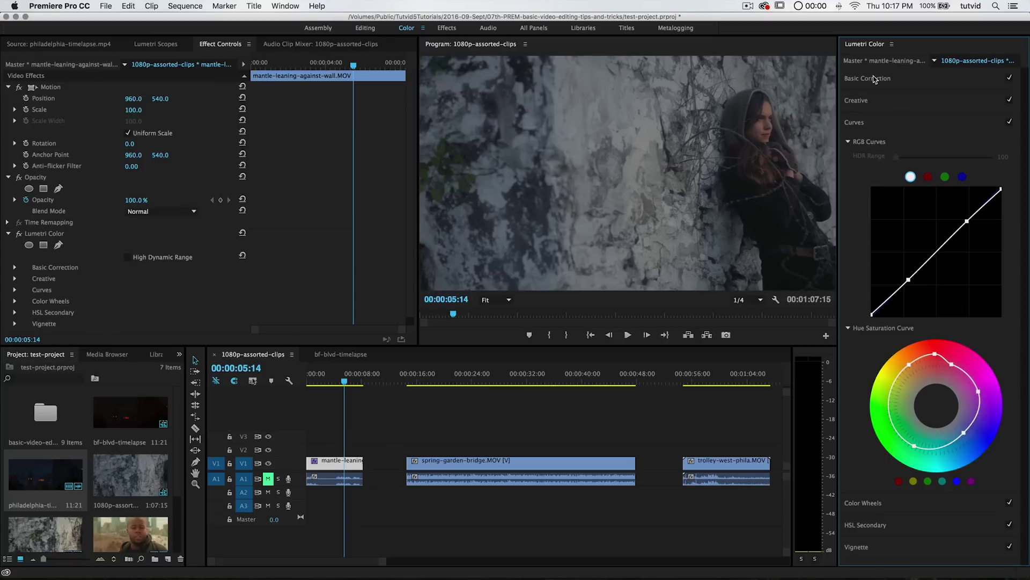
# Try a slight purple tint on the Midtones color wheel, and reset the wheel
pyautogui.click(872, 122)
pyautogui.click(881, 166)
pyautogui.click(879, 166)
pyautogui.click(880, 145)
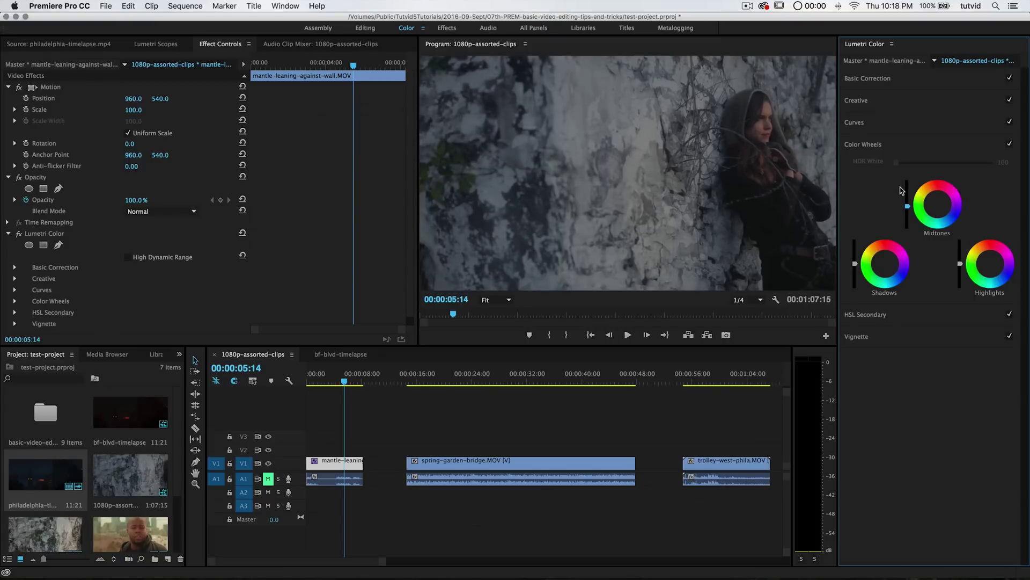
pyautogui.moveTo(940, 206); pyautogui.dragTo(941, 206)
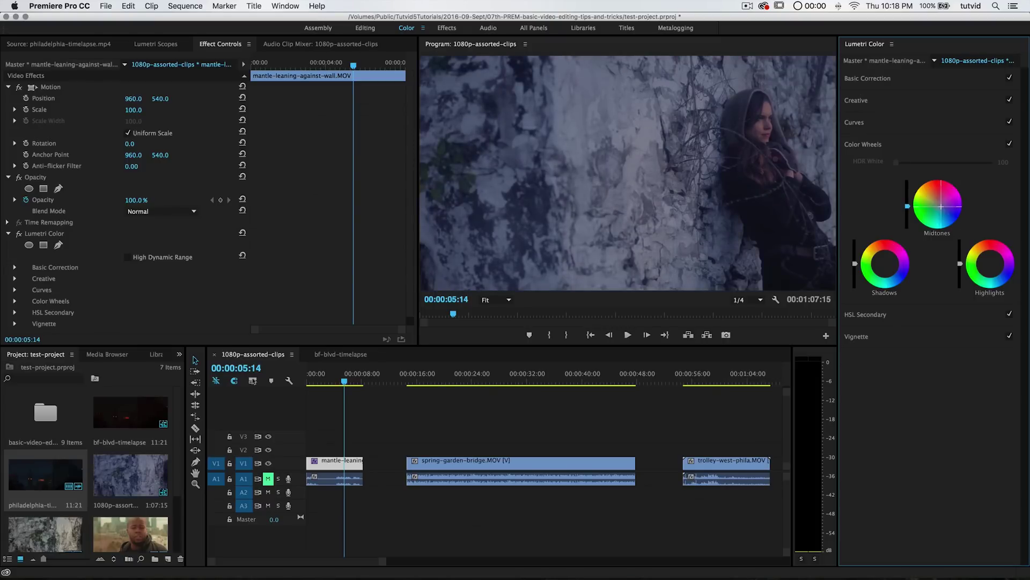
pyautogui.doubleClick(939, 216)
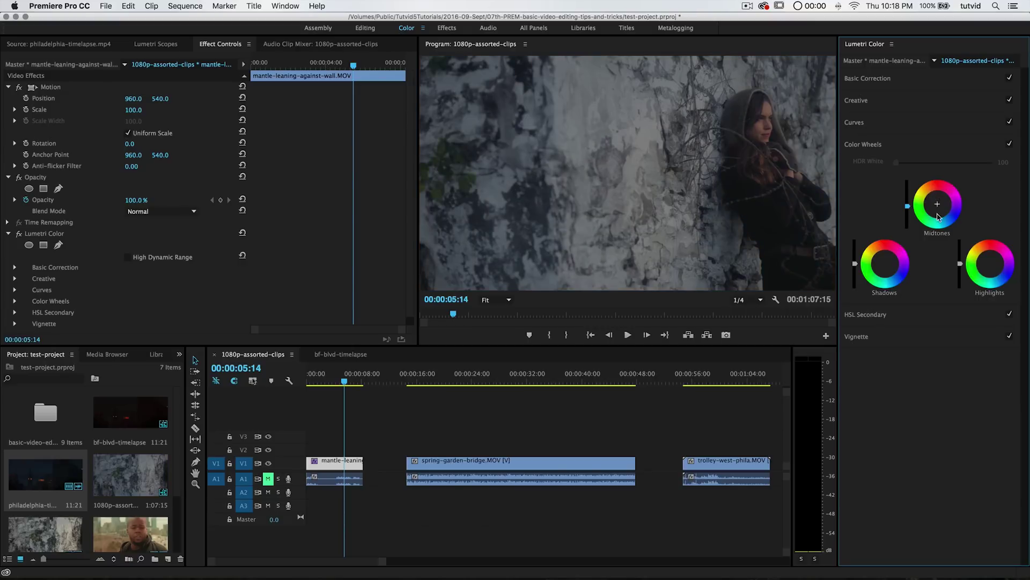
pyautogui.click(899, 144)
# Add a vignette with Amount -0.5, Roundness 8.9 and Feather 100.0, leaving the Midpoint at its default
pyautogui.click(884, 187)
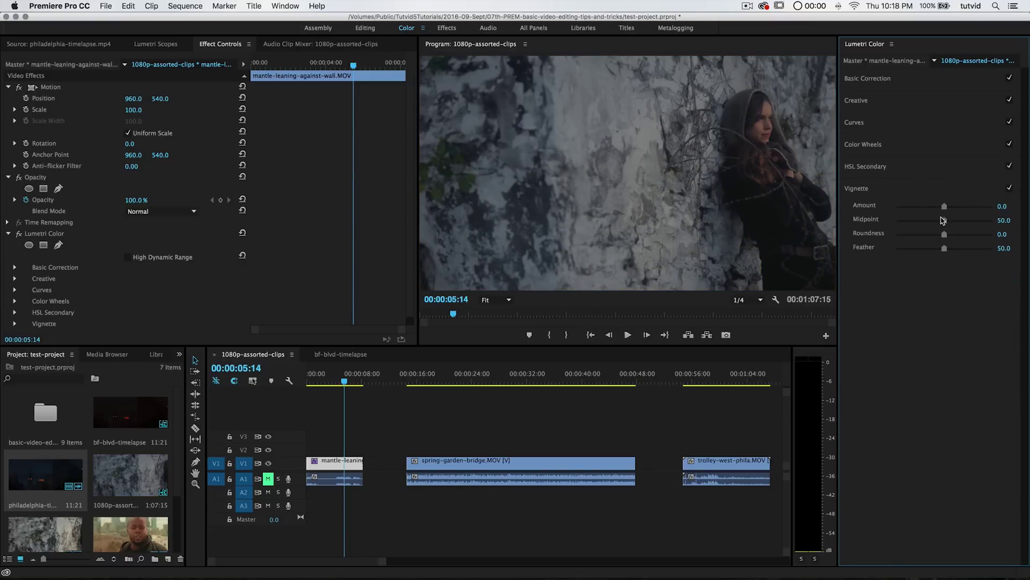
pyautogui.moveTo(944, 209); pyautogui.dragTo(940, 209)
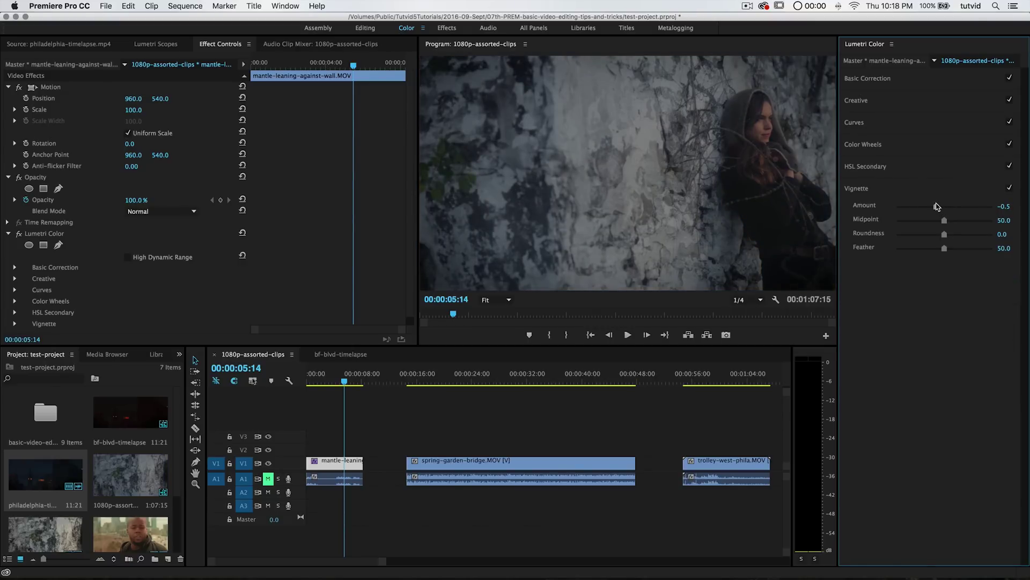
pyautogui.moveTo(947, 253); pyautogui.dragTo(995, 272)
pyautogui.moveTo(949, 237)
pyautogui.mouseDown()
pyautogui.moveTo(919, 237)
pyautogui.moveTo(948, 237)
pyautogui.mouseUp()
# Play the sequence from its start and toggle the Lumetri Color effect to compare the graded and original footage
pyautogui.click(269, 390)
pyautogui.press('Home')
pyautogui.press('space')
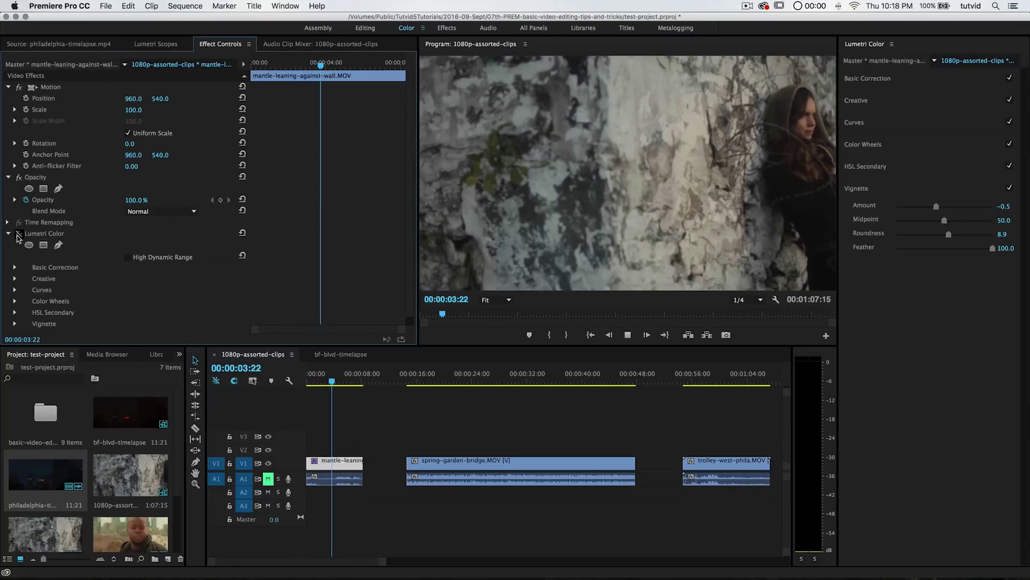
pyautogui.click(18, 235)
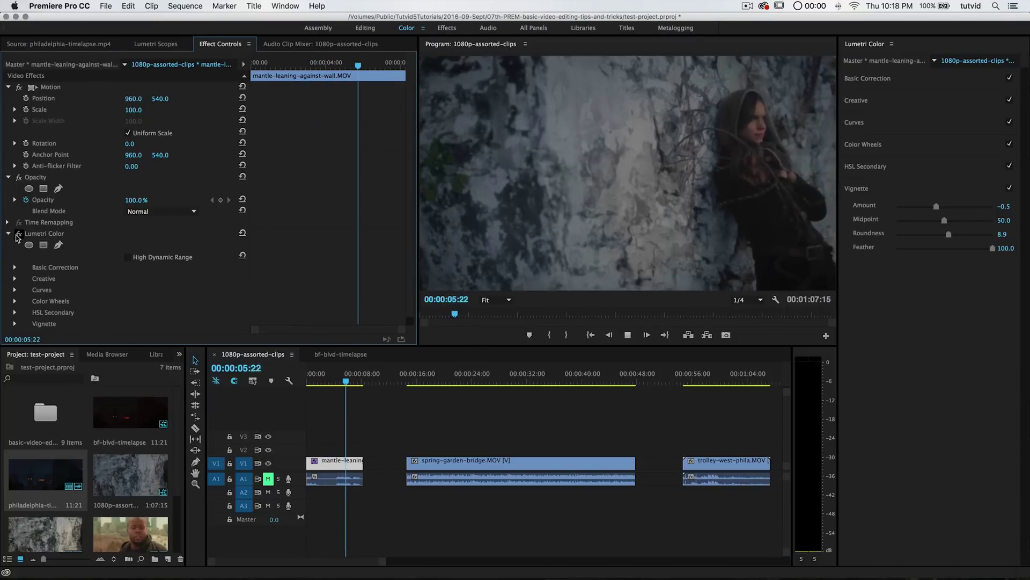